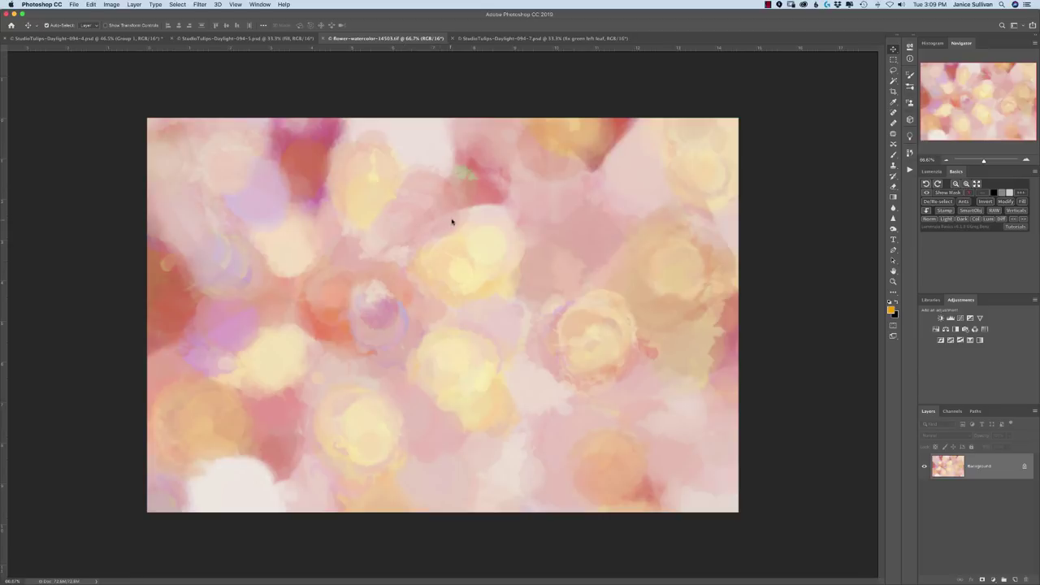
Rotate the watercolor texture 90° counter-clockwise and drag it toward the tulip document's tab.
{"action": "left_click", "coordinate": [108, 4]}
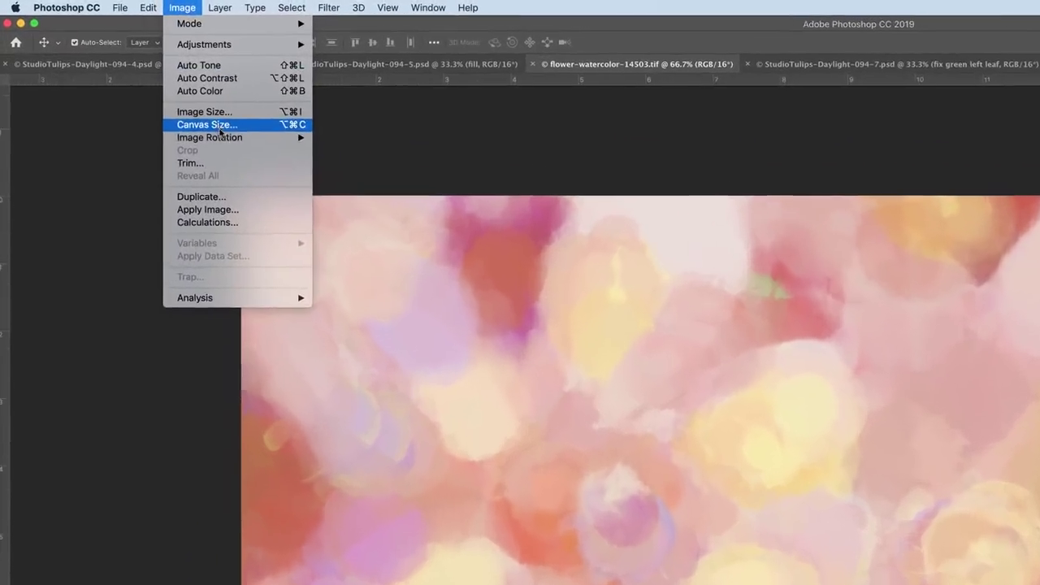
{"action": "mouse_move", "coordinate": [135, 83]}
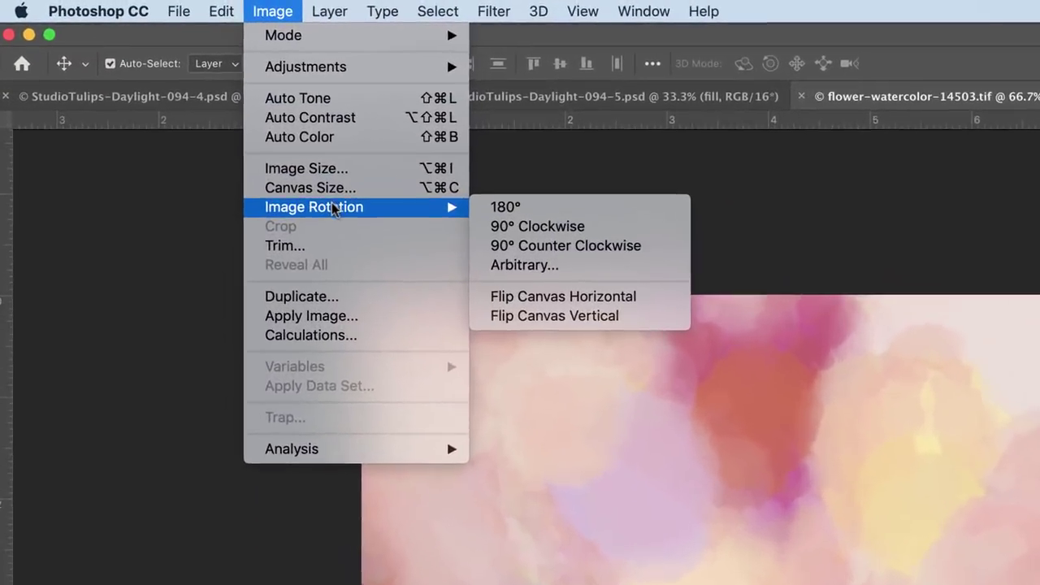
{"action": "mouse_move", "coordinate": [483, 235]}
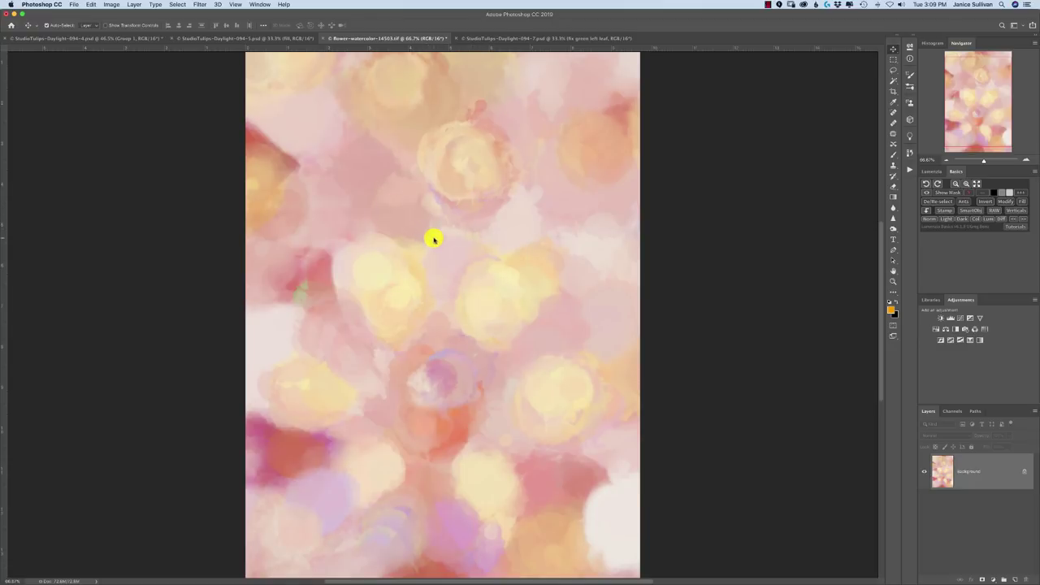
{"action": "left_click_drag", "start_coordinate": [433, 238], "coordinate": [104, 38]}
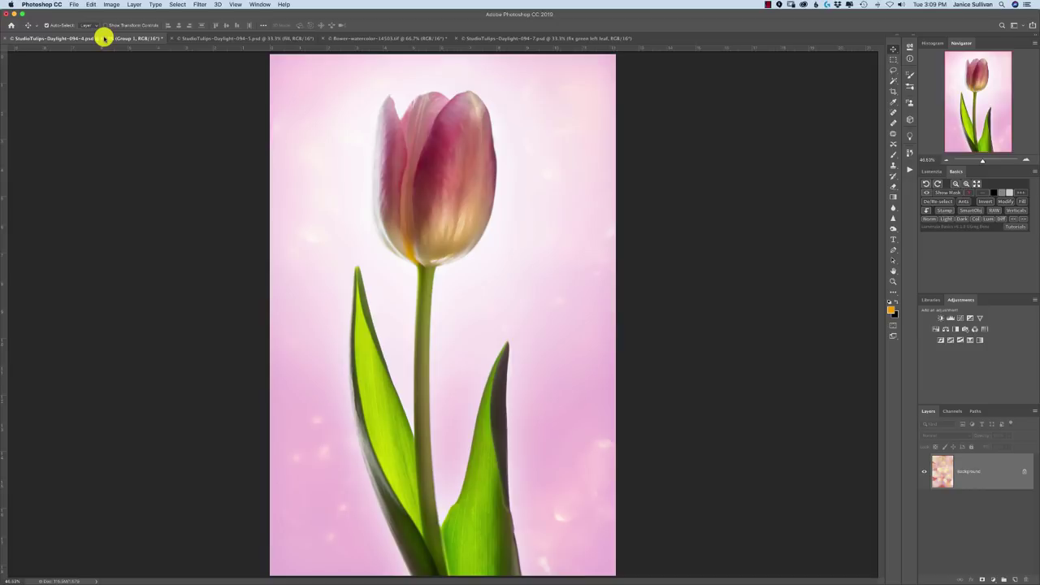
Drop the watercolor texture into the tulip document as Layer 10 and stack it above Stamp.
{"action": "left_click_drag", "start_coordinate": [104, 38], "coordinate": [443, 236]}
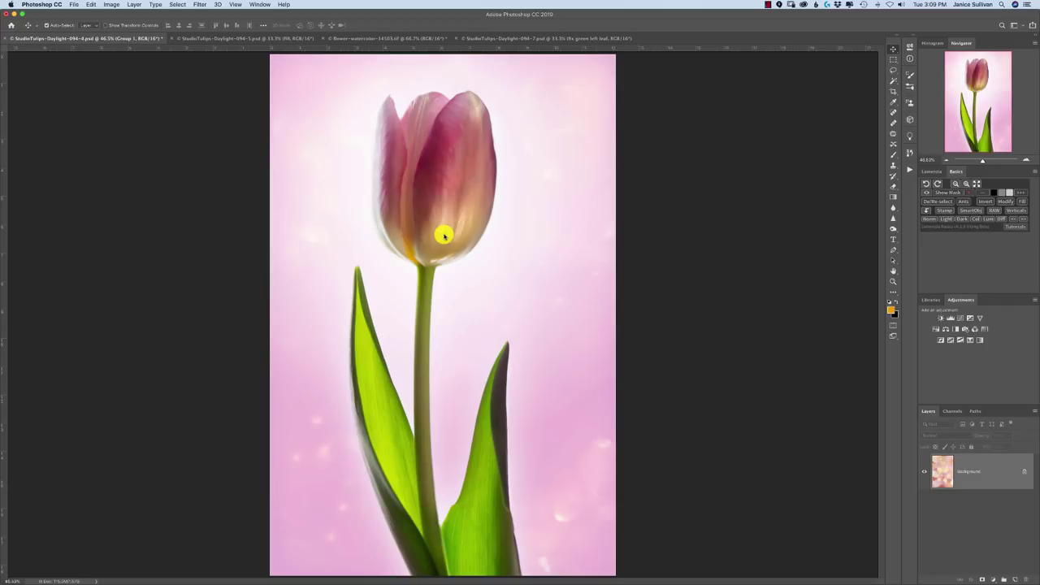
{"action": "left_click_drag", "start_coordinate": [443, 236], "coordinate": [437, 248]}
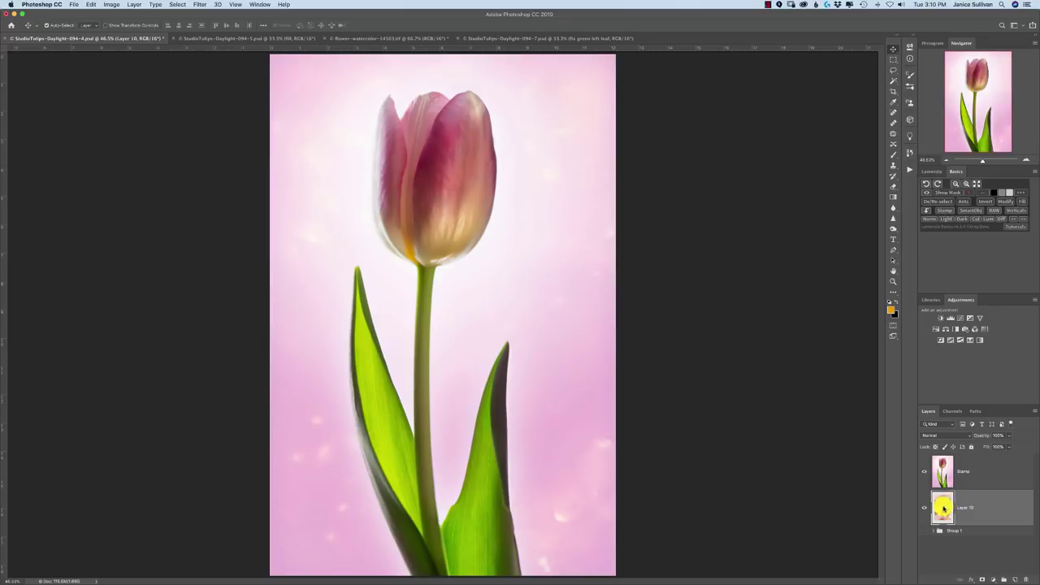
{"action": "left_click_drag", "start_coordinate": [942, 508], "coordinate": [952, 466]}
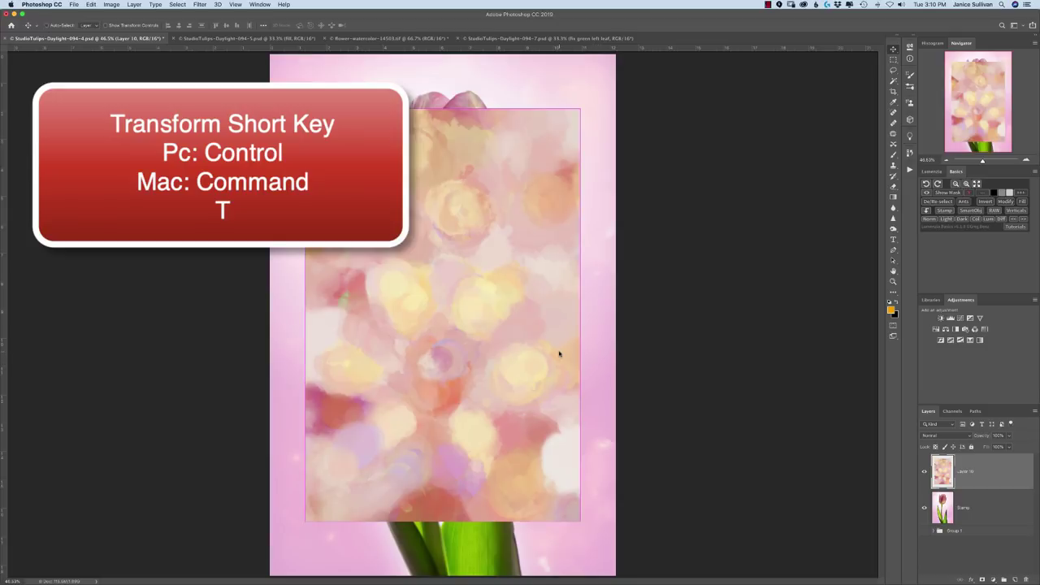
Free-transform Layer 10, stretching the watercolor texture to the canvas top and bottom edges.
{"action": "key", "text": "super+t"}
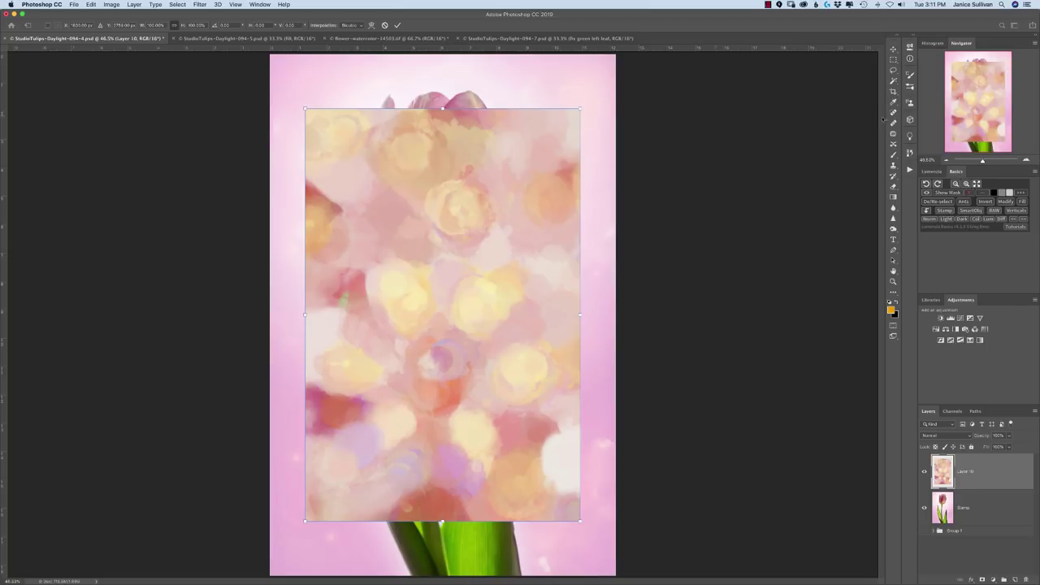
{"action": "left_click_drag", "start_coordinate": [983, 161], "coordinate": [979, 160]}
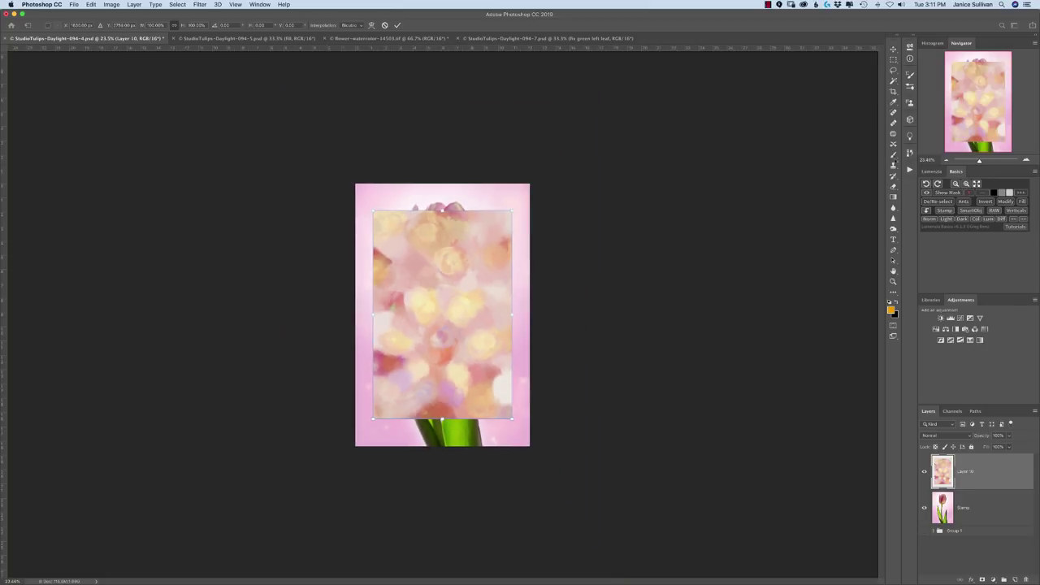
{"action": "left_click_drag", "start_coordinate": [443, 212], "coordinate": [443, 184]}
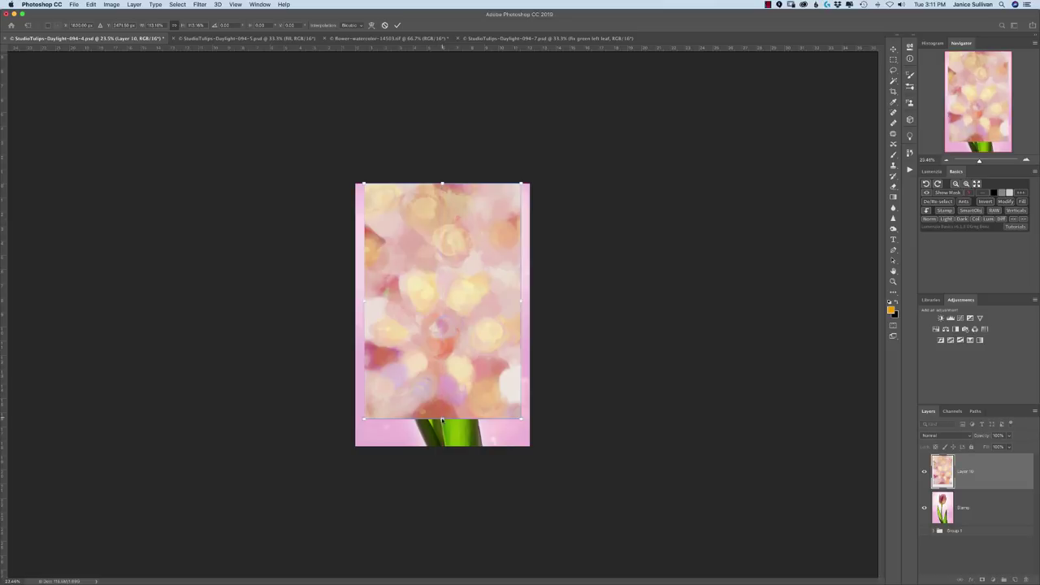
{"action": "left_click_drag", "start_coordinate": [443, 420], "coordinate": [443, 446]}
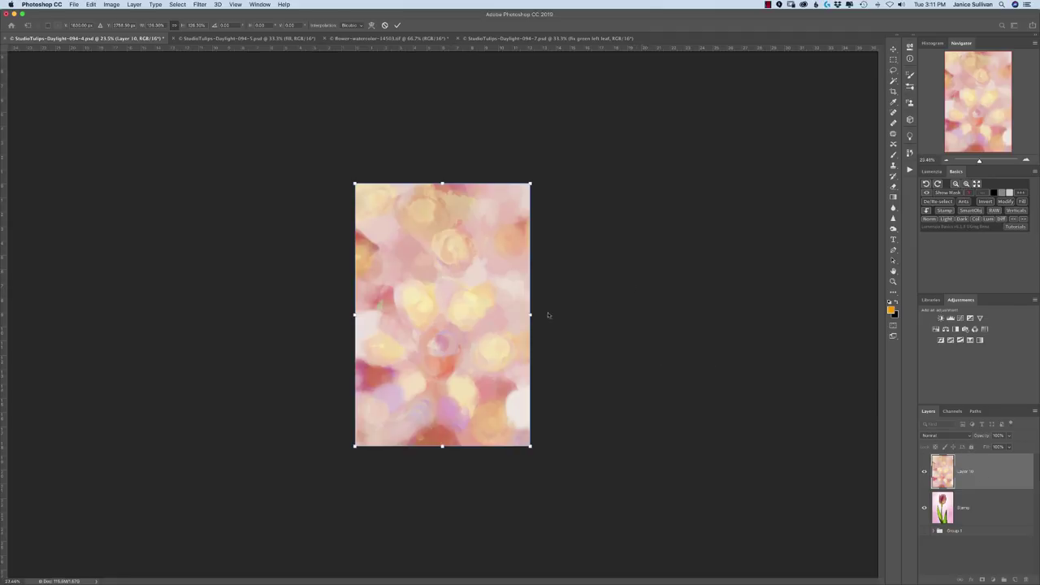
{"action": "key", "text": "Return"}
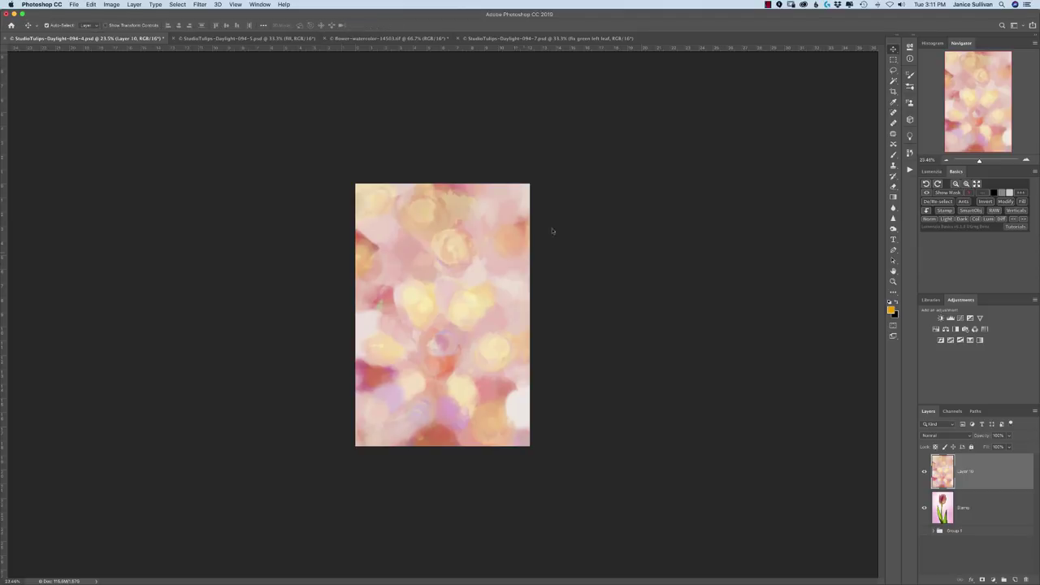
Lower the watercolor texture layer's opacity so the tulip shows through.
{"action": "left_click_drag", "start_coordinate": [979, 161], "coordinate": [982, 160]}
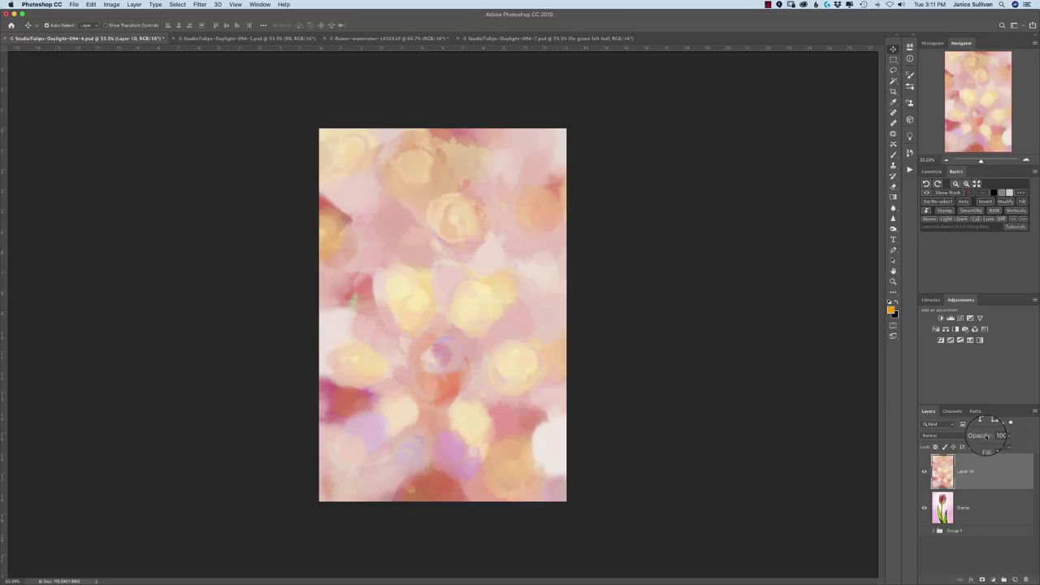
{"action": "left_click_drag", "start_coordinate": [985, 435], "coordinate": [960, 435]}
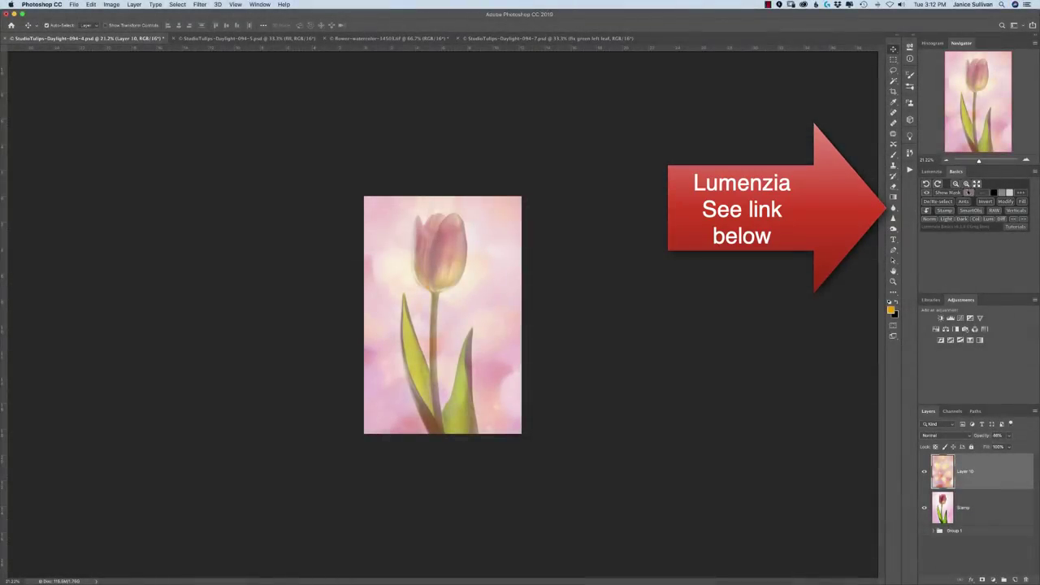
{"action": "left_click", "coordinate": [967, 184]}
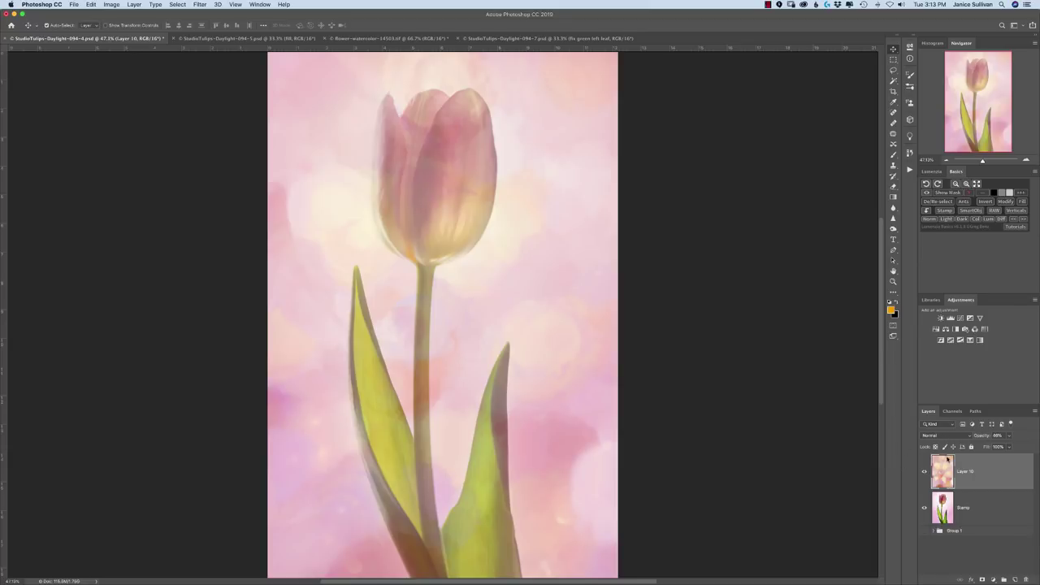
Expand Group 1 and move the Layer 7 tulip mask onto the texture layer.
{"action": "left_click", "coordinate": [939, 531]}
{"action": "left_click", "coordinate": [984, 538]}
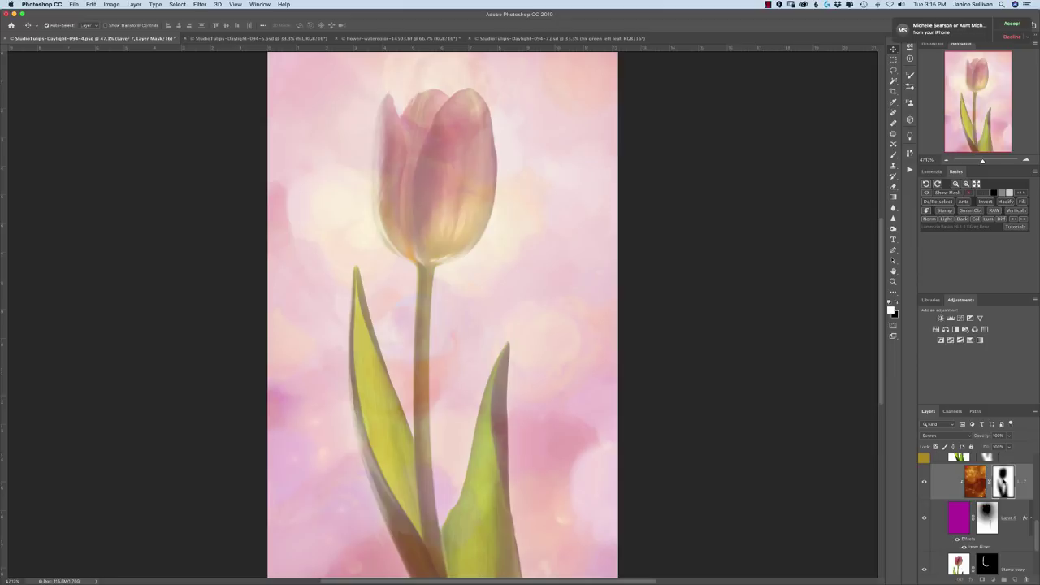
{"action": "left_click_drag", "start_coordinate": [1004, 483], "coordinate": [976, 466]}
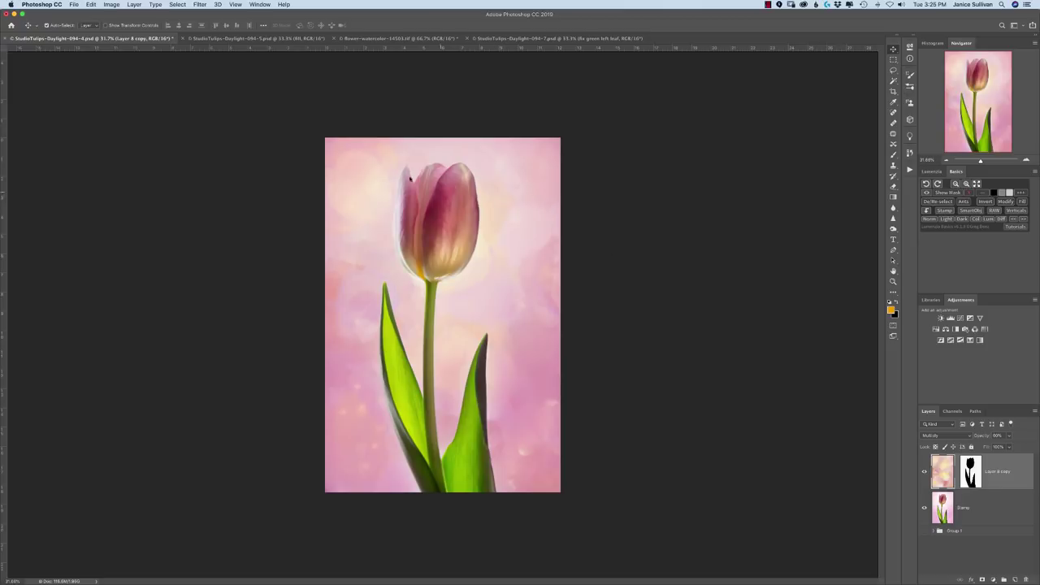
Fade the masked texture to about 25% opacity and add a merged Lumenzia Stamp layer.
{"action": "left_click_drag", "start_coordinate": [980, 438], "coordinate": [1027, 443]}
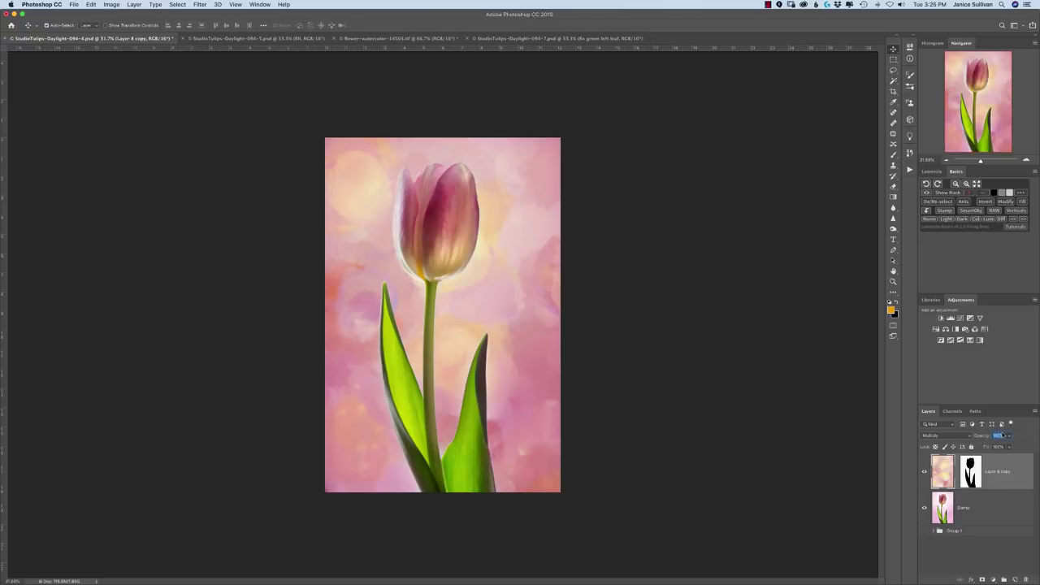
{"action": "left_click", "coordinate": [1003, 434]}
{"action": "left_click_drag", "start_coordinate": [987, 438], "coordinate": [968, 437]}
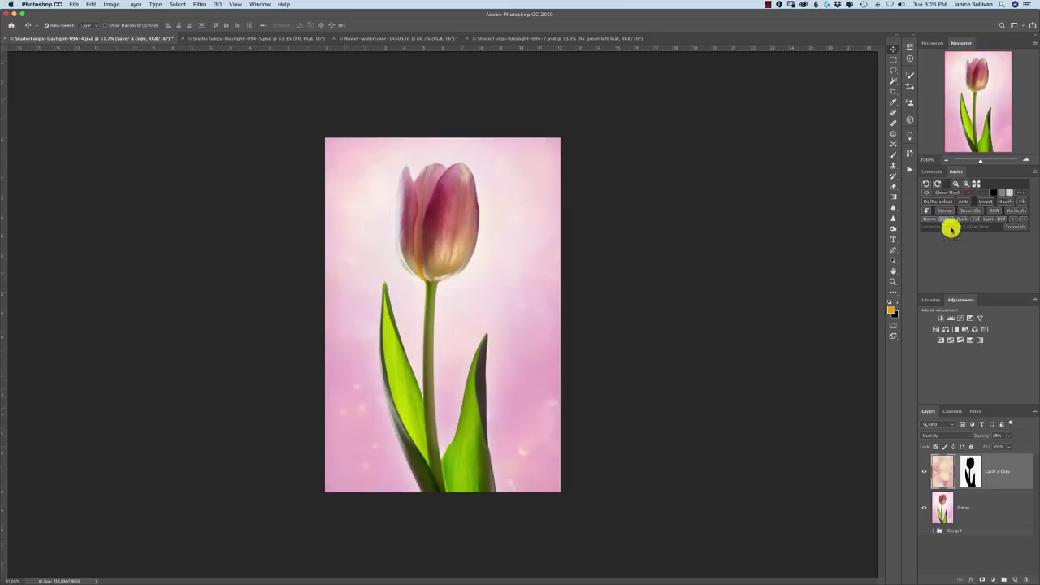
{"action": "left_click", "coordinate": [946, 210]}
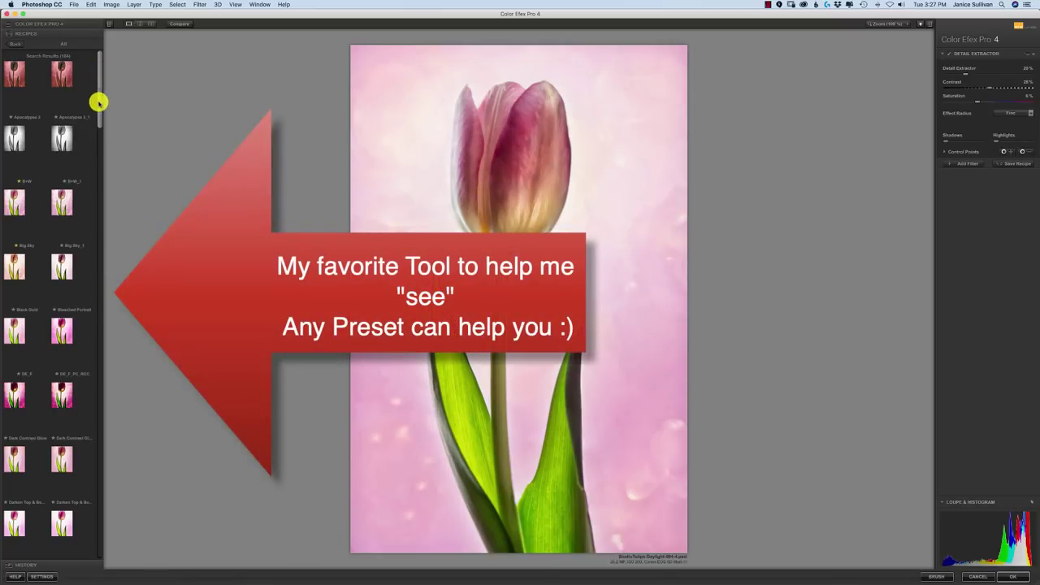
Preview the B+W_1 and Diamond Head_1 recipes, expand Pro Contrast, and apply the filters.
{"action": "left_click", "coordinate": [74, 198]}
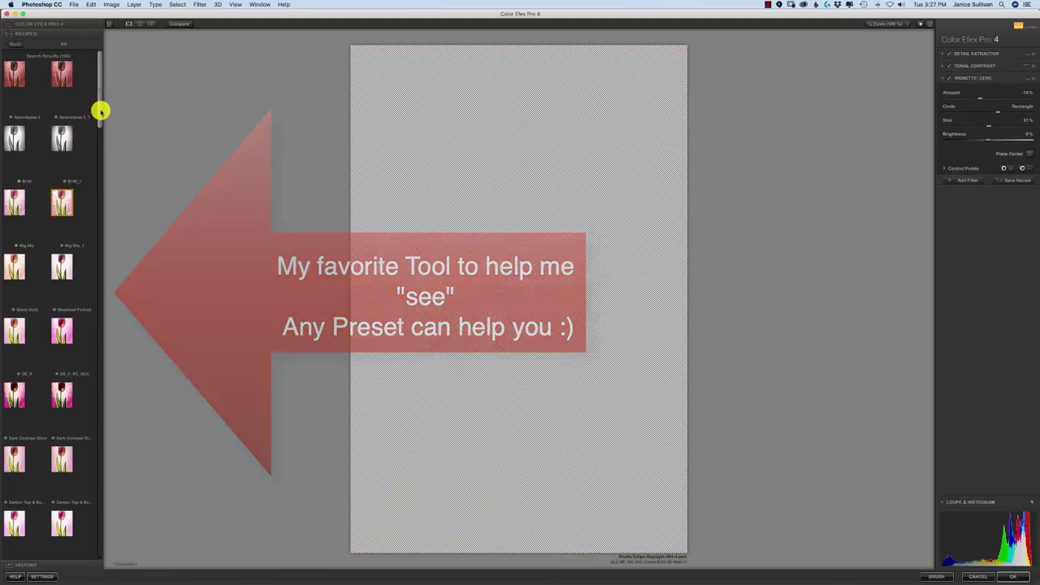
{"action": "left_click_drag", "start_coordinate": [100, 109], "coordinate": [114, 176]}
{"action": "left_click", "coordinate": [71, 212]}
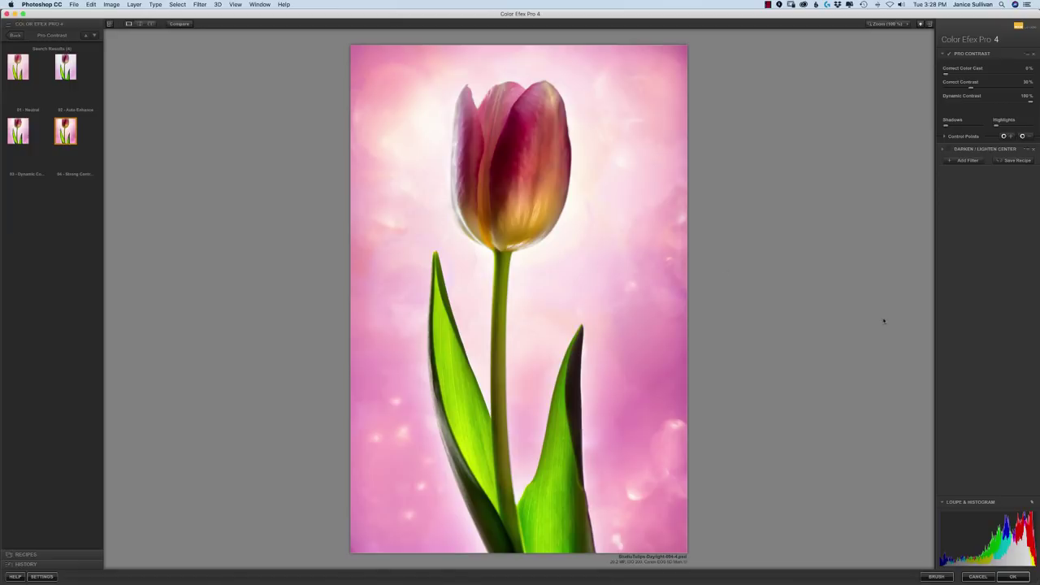
{"action": "left_click", "coordinate": [981, 138]}
{"action": "left_click", "coordinate": [1026, 577]}
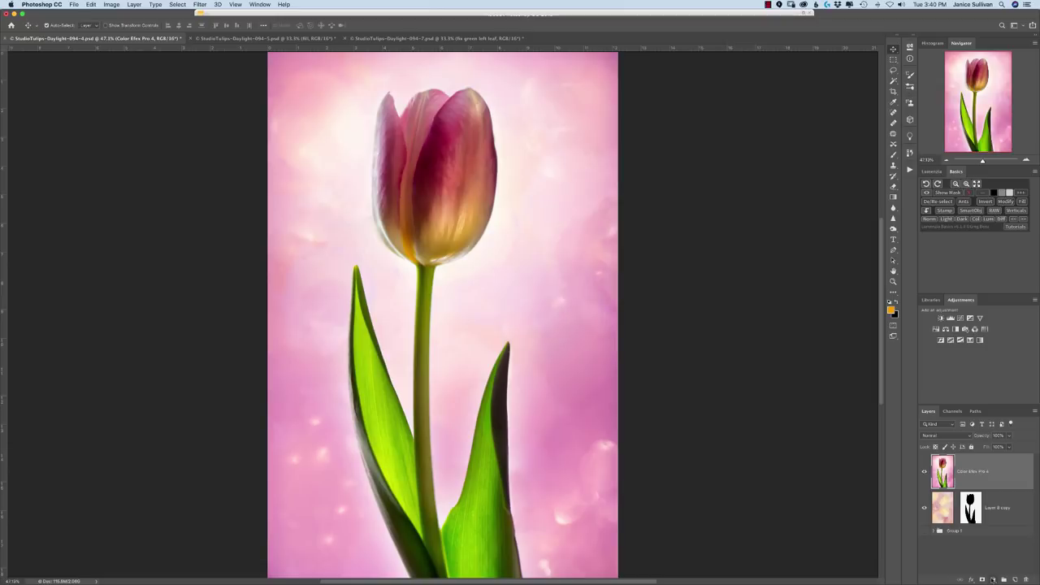
Mask the Color Efex Pro 4 layer, paint black along the leaf edge, and set opacity to 81%.
{"action": "left_click", "coordinate": [982, 579]}
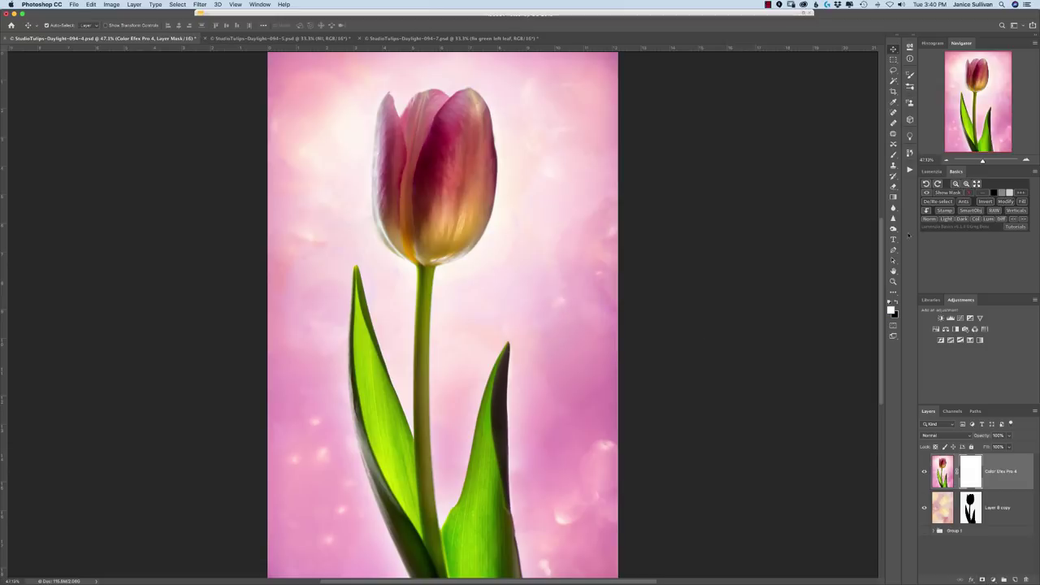
{"action": "left_click", "coordinate": [897, 302]}
{"action": "left_click", "coordinate": [894, 155]}
{"action": "mouse_move", "coordinate": [502, 392]}
{"action": "left_mouse_down"}
{"action": "mouse_move", "coordinate": [511, 395]}
{"action": "mouse_move", "coordinate": [500, 403]}
{"action": "left_mouse_up"}
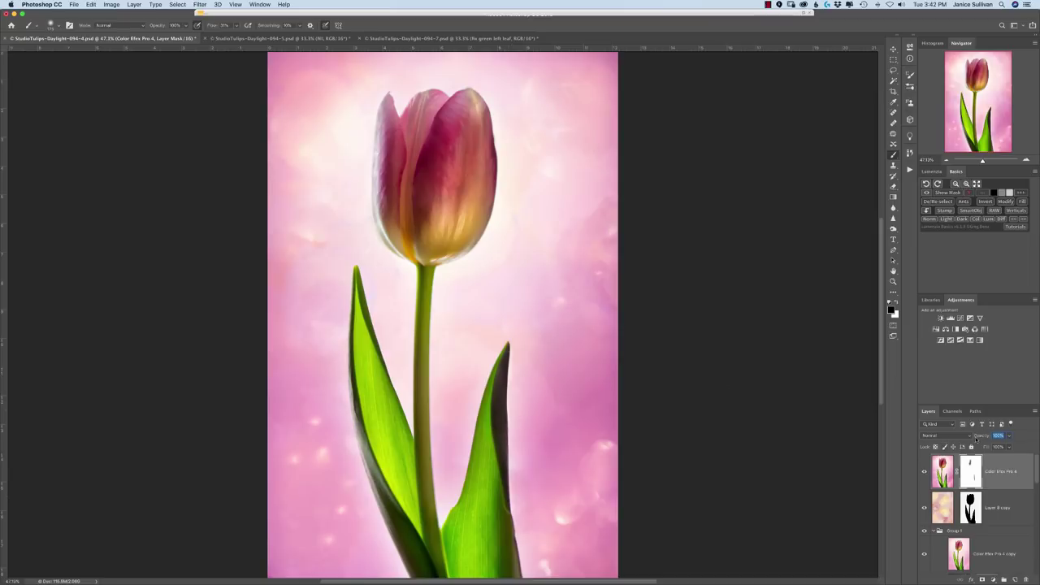
{"action": "left_click_drag", "start_coordinate": [976, 440], "coordinate": [973, 440]}
{"action": "key", "text": "Return"}
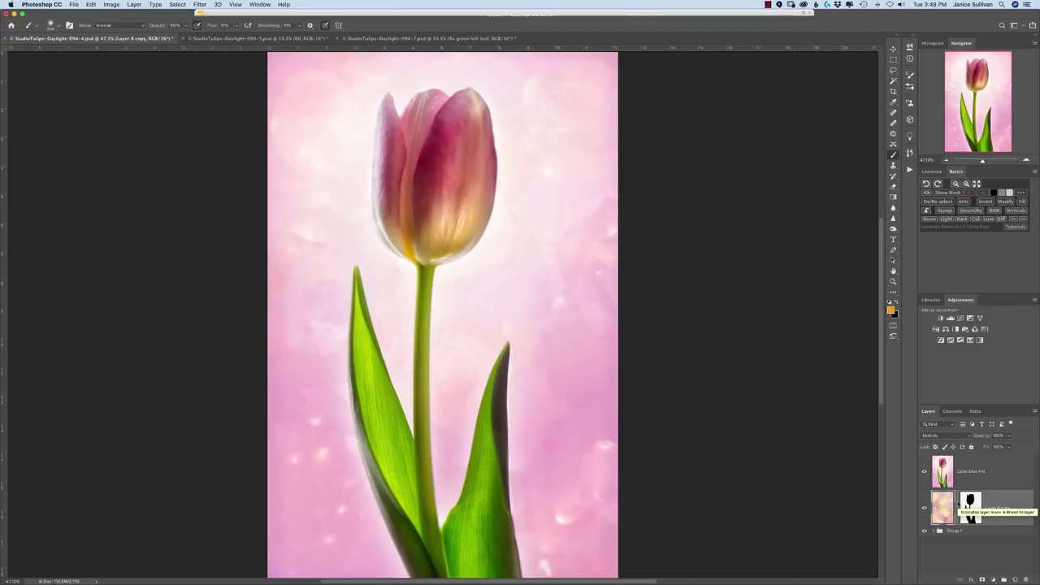
Duplicate Layer 8 copy, move the copy above Color Efex Pro 4, and set it to 43% opacity.
{"action": "key", "text": "super+j"}
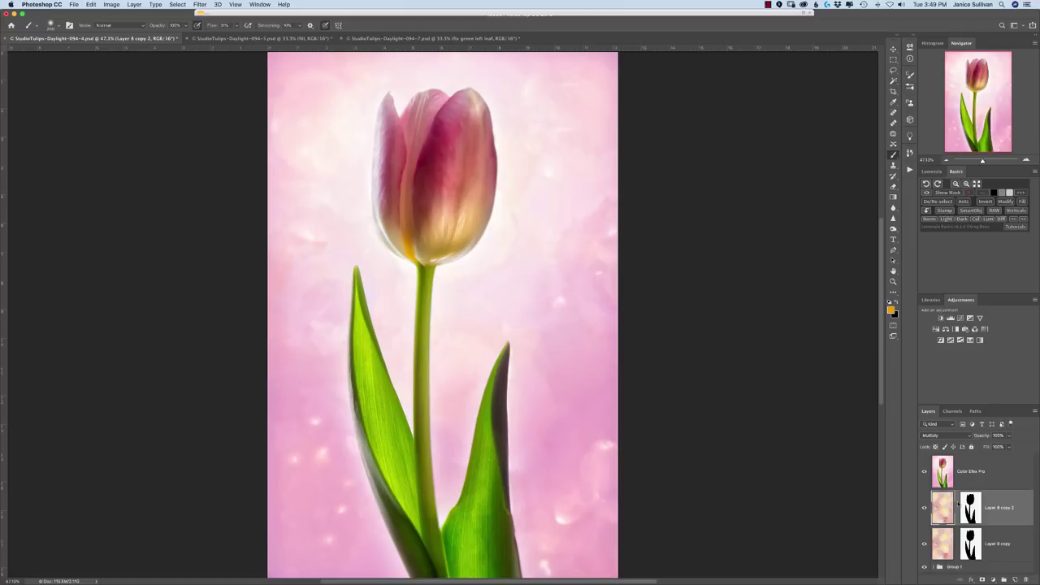
{"action": "left_click_drag", "start_coordinate": [945, 507], "coordinate": [936, 460]}
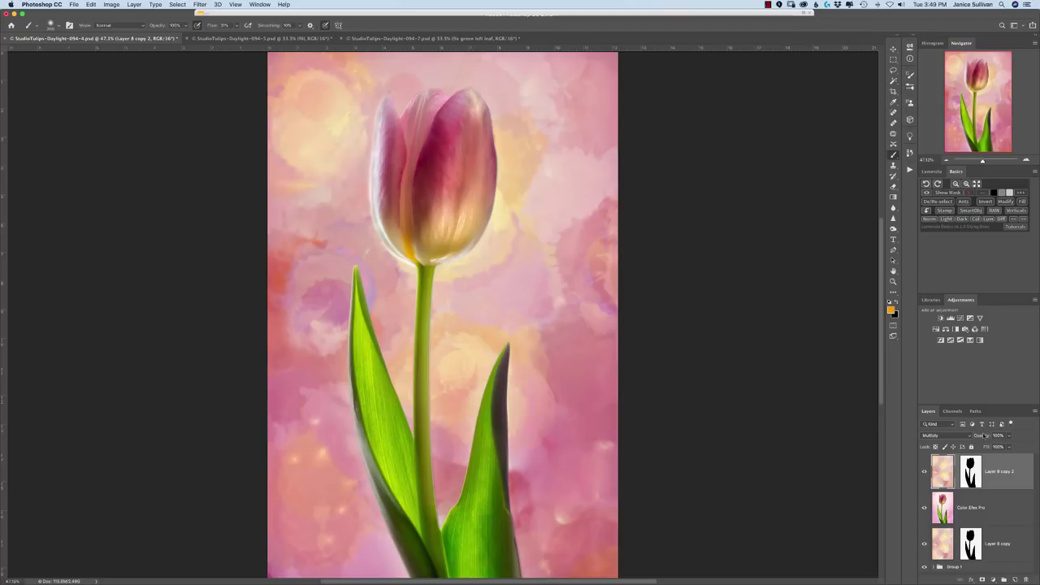
{"action": "left_click_drag", "start_coordinate": [983, 437], "coordinate": [976, 438]}
{"action": "key", "text": "Return"}
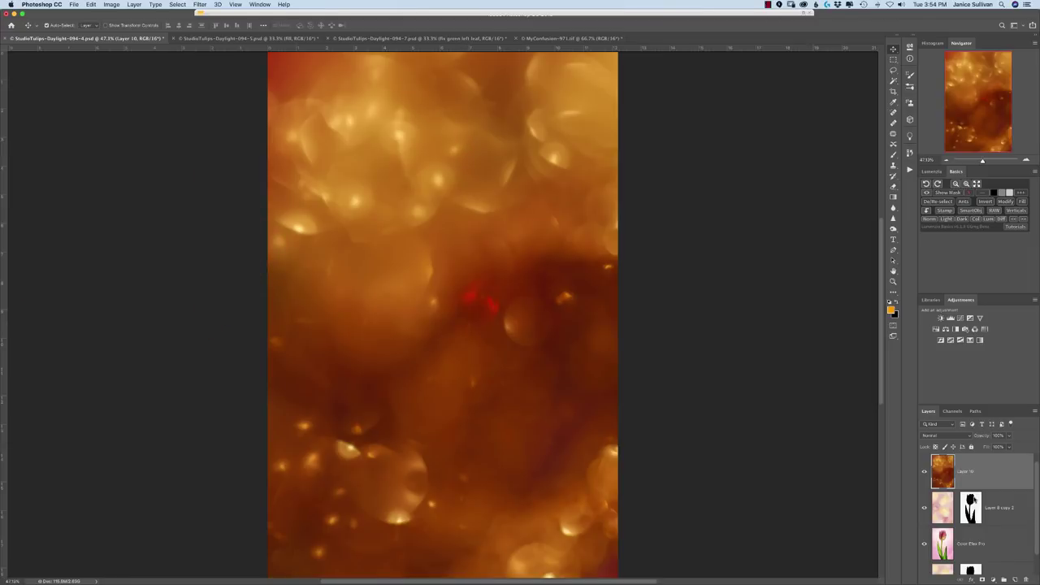
Option-drag the tulip mask from Layer 8 copy 2 onto the bokeh Layer 10.
{"action": "left_click_drag", "start_coordinate": [973, 501], "coordinate": [972, 476]}
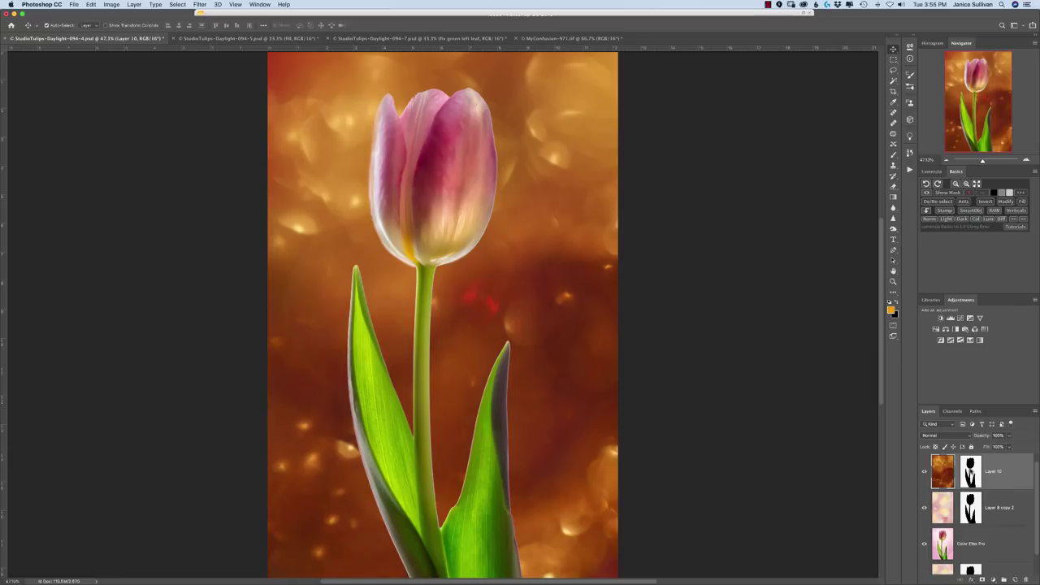
Feather Layer 10's mask to about 11.7 px, set its density to 79%, and select the layer opacity.
{"action": "double_click", "coordinate": [972, 471]}
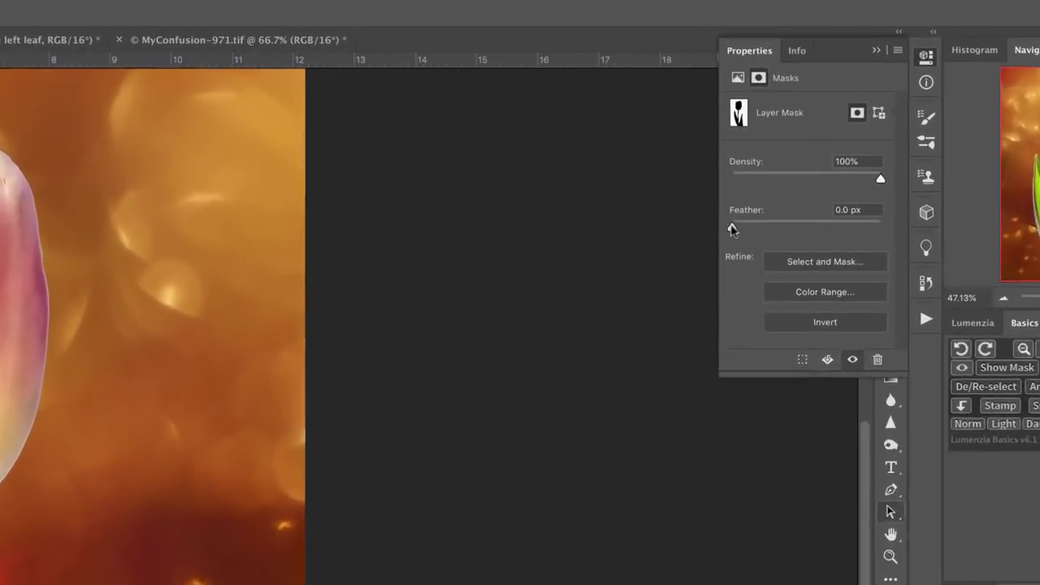
{"action": "left_click_drag", "start_coordinate": [772, 180], "coordinate": [786, 181]}
{"action": "left_click_drag", "start_coordinate": [721, 277], "coordinate": [729, 277]}
{"action": "left_click_drag", "start_coordinate": [875, 214], "coordinate": [836, 213]}
{"action": "left_click_drag", "start_coordinate": [729, 276], "coordinate": [769, 275]}
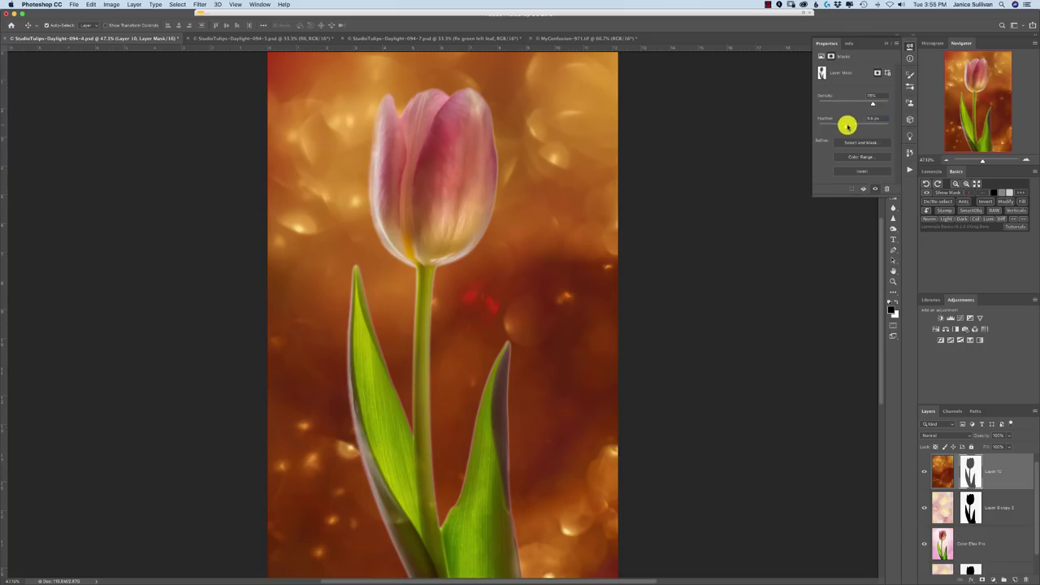
{"action": "left_click_drag", "start_coordinate": [848, 125], "coordinate": [899, 120]}
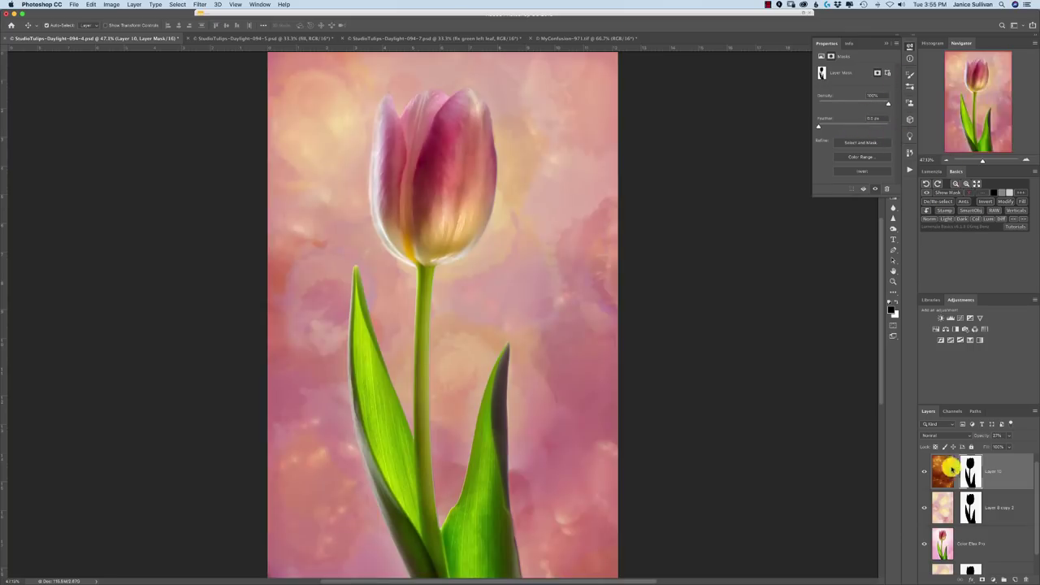
{"action": "left_click", "coordinate": [985, 435]}
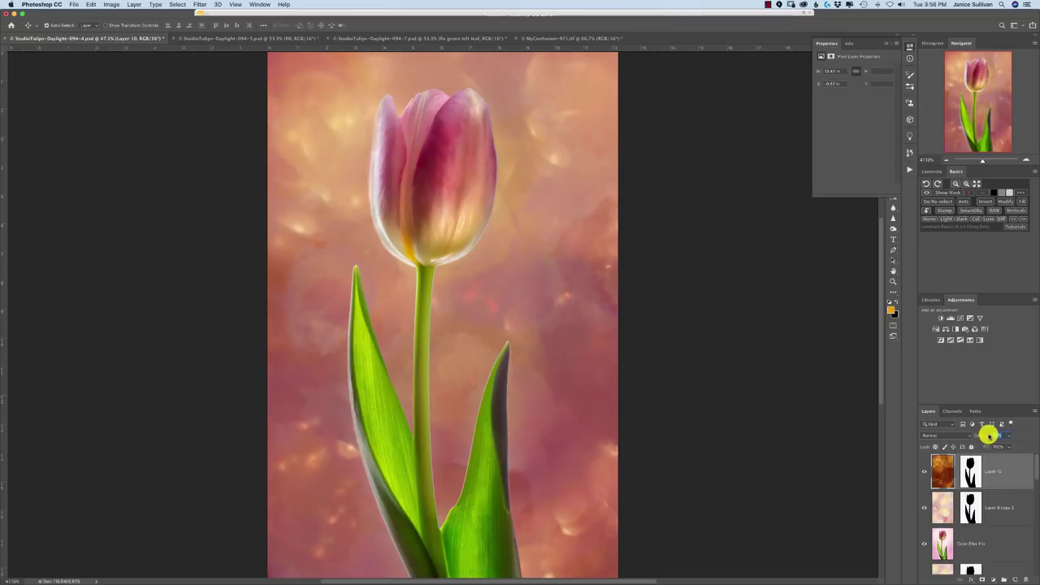
Blend the Layer 10 bokeh texture in Soft Light, comparing with Layer 8 copy 2 hidden.
{"action": "left_click", "coordinate": [940, 437]}
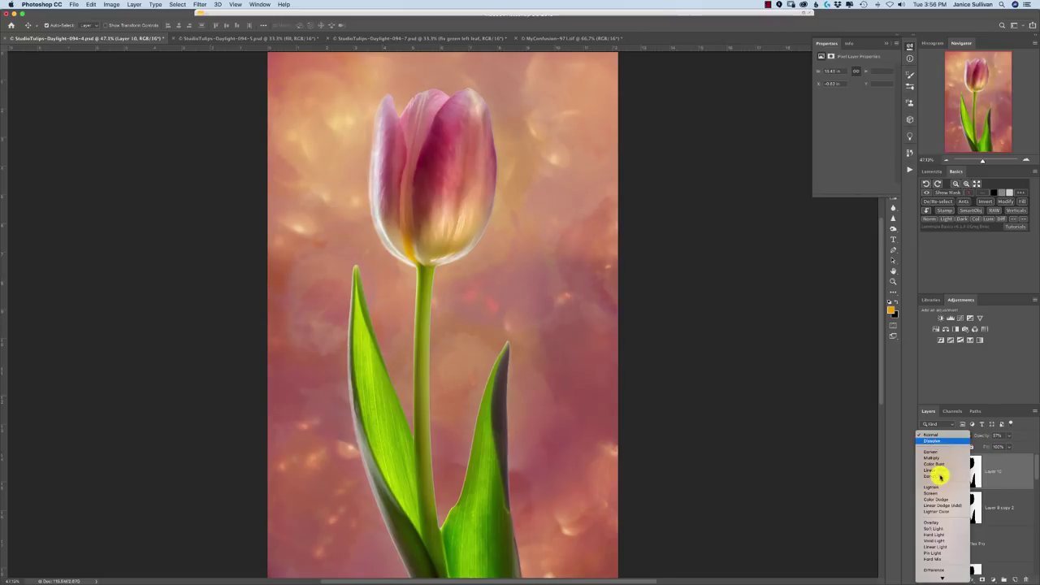
{"action": "left_click", "coordinate": [939, 529]}
{"action": "left_click", "coordinate": [927, 506]}
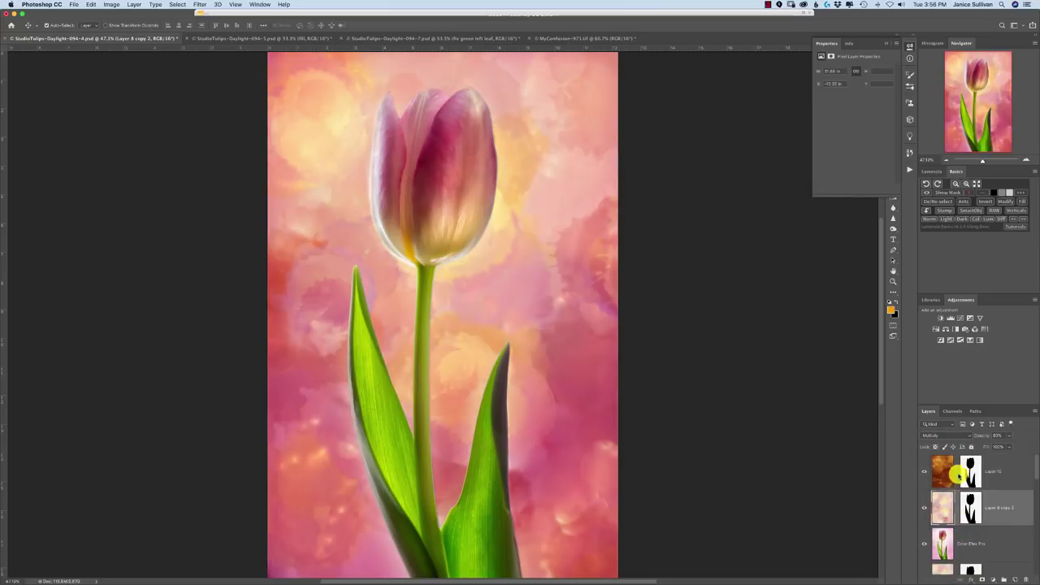
{"action": "left_click", "coordinate": [924, 508]}
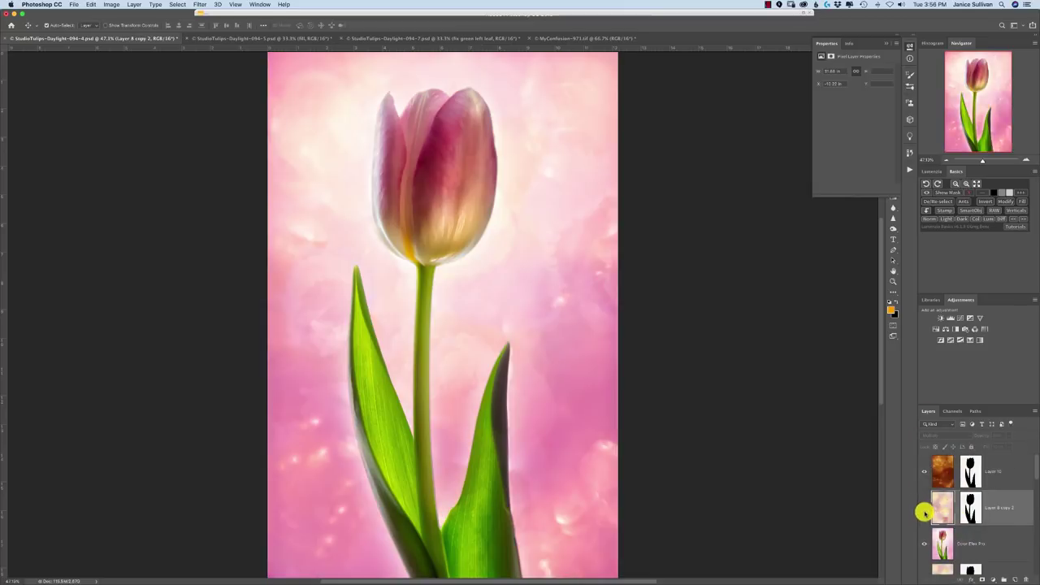
{"action": "left_click", "coordinate": [942, 468]}
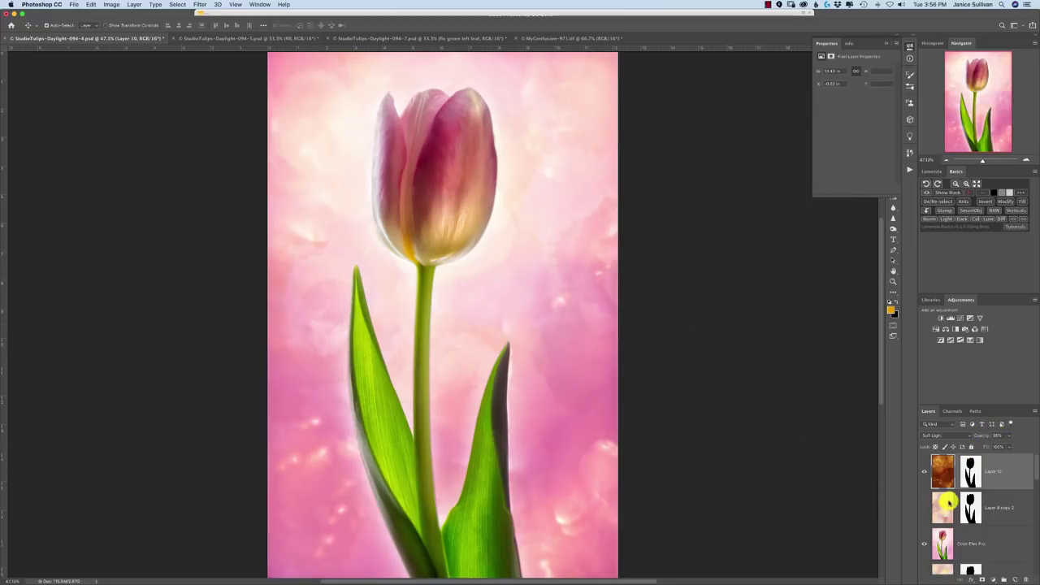
Show Layer 8 copy 2 again and lower its opacity.
{"action": "left_click", "coordinate": [924, 508]}
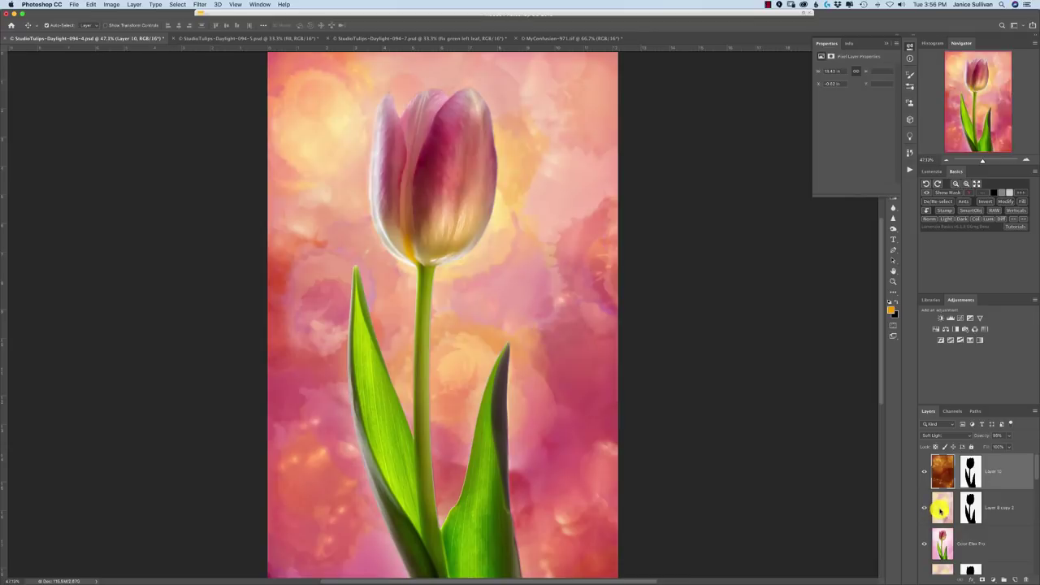
{"action": "left_click", "coordinate": [940, 510]}
{"action": "left_click_drag", "start_coordinate": [976, 434], "coordinate": [967, 436]}
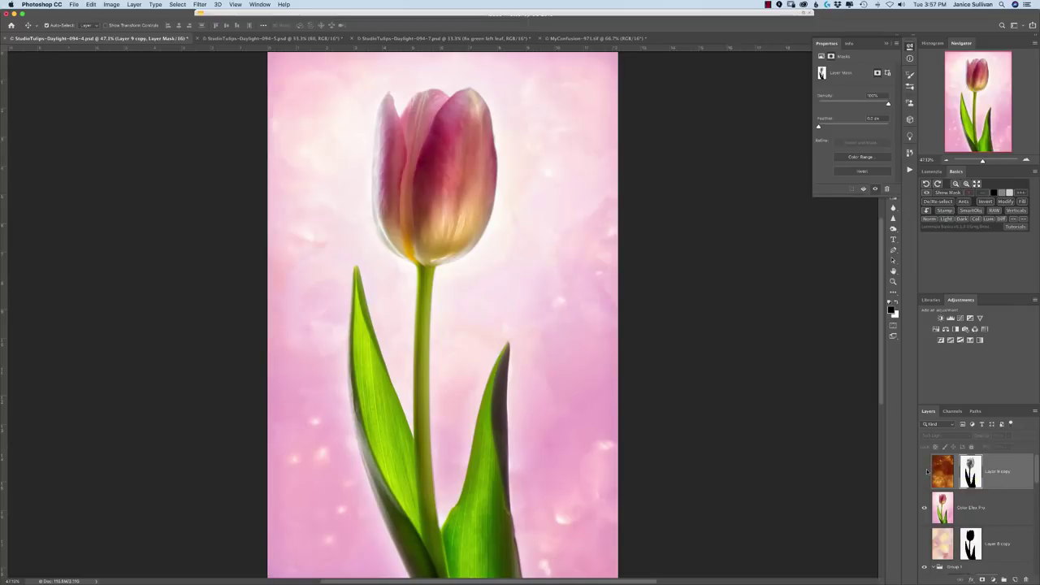
Show the Layer 9 copy sparkle texture, compare its tulip mask off and on, then swap colours and pick the Brush.
{"action": "left_click", "coordinate": [925, 472]}
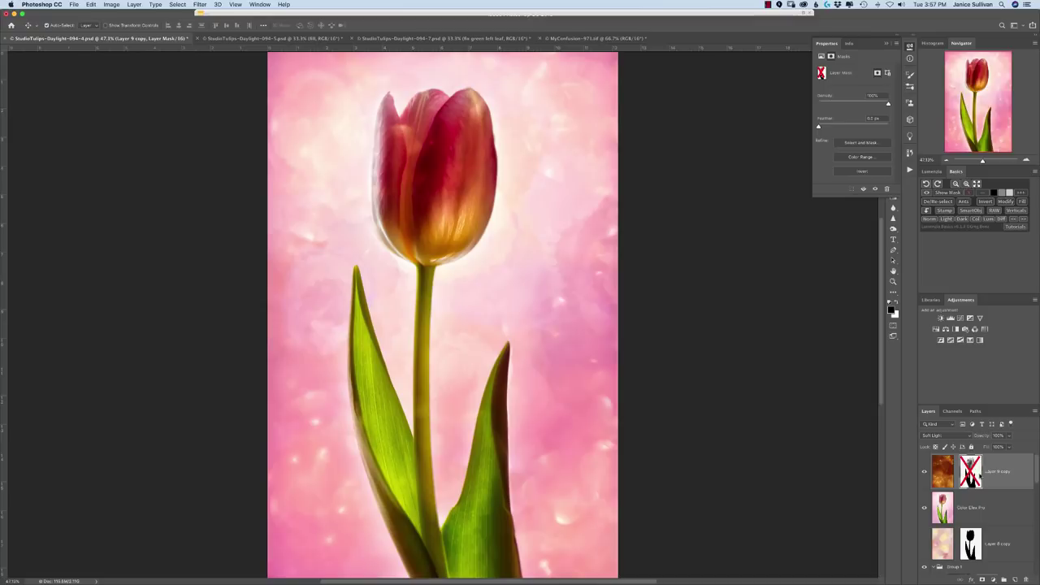
{"action": "left_click", "coordinate": [862, 299], "text": "shift"}
{"action": "left_click", "coordinate": [971, 476], "text": "shift"}
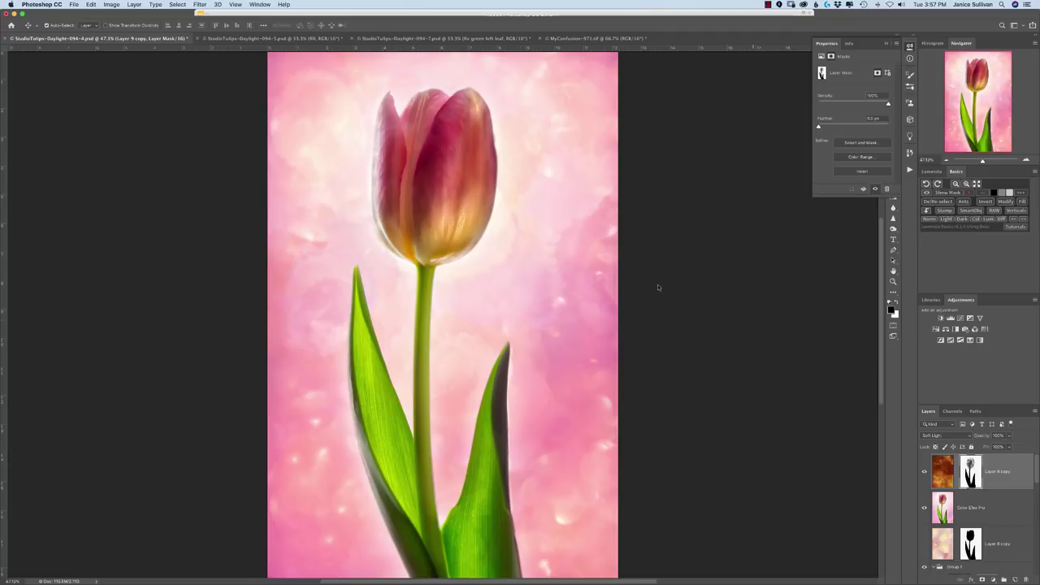
{"action": "left_click", "coordinate": [897, 307]}
{"action": "key", "text": "b"}
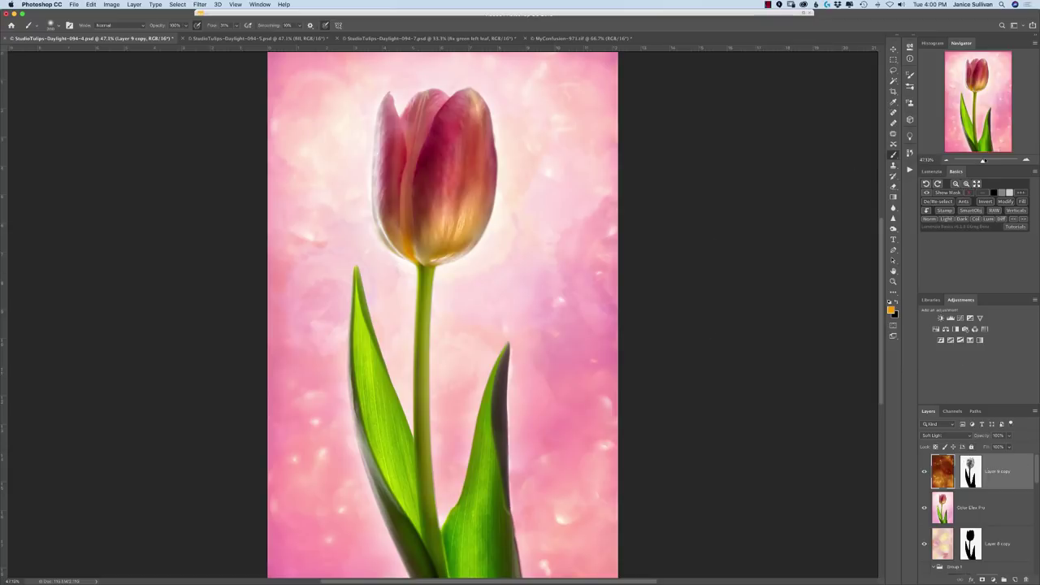
Zoom in on the tulip stem with the Navigator, pan around, then zoom out to the whole tulip.
{"action": "left_click_drag", "start_coordinate": [984, 161], "coordinate": [990, 161]}
{"action": "left_click_drag", "start_coordinate": [988, 161], "coordinate": [986, 162]}
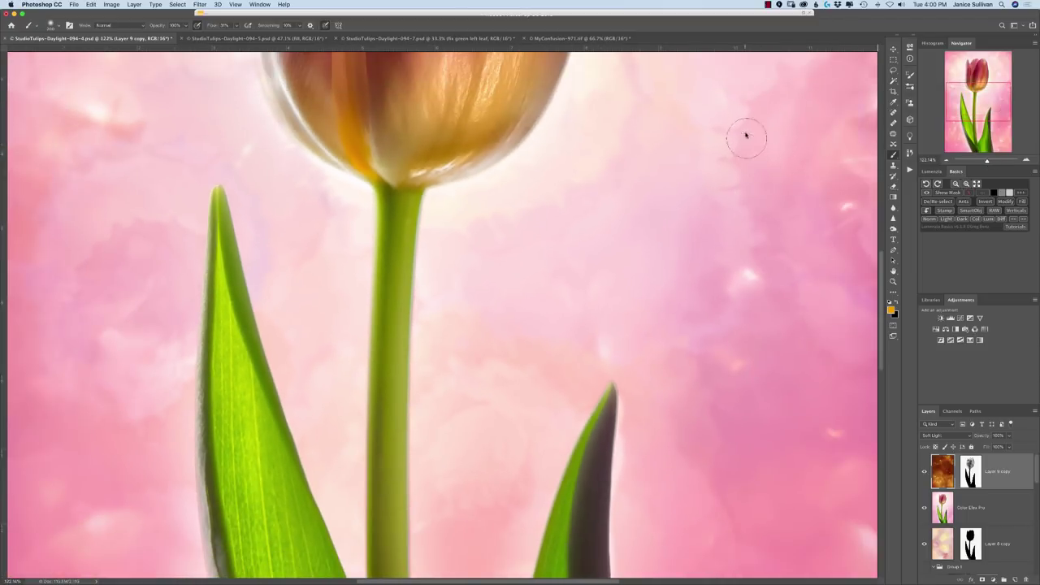
{"action": "left_click_drag", "start_coordinate": [980, 99], "coordinate": [978, 91]}
{"action": "left_click", "coordinate": [967, 101]}
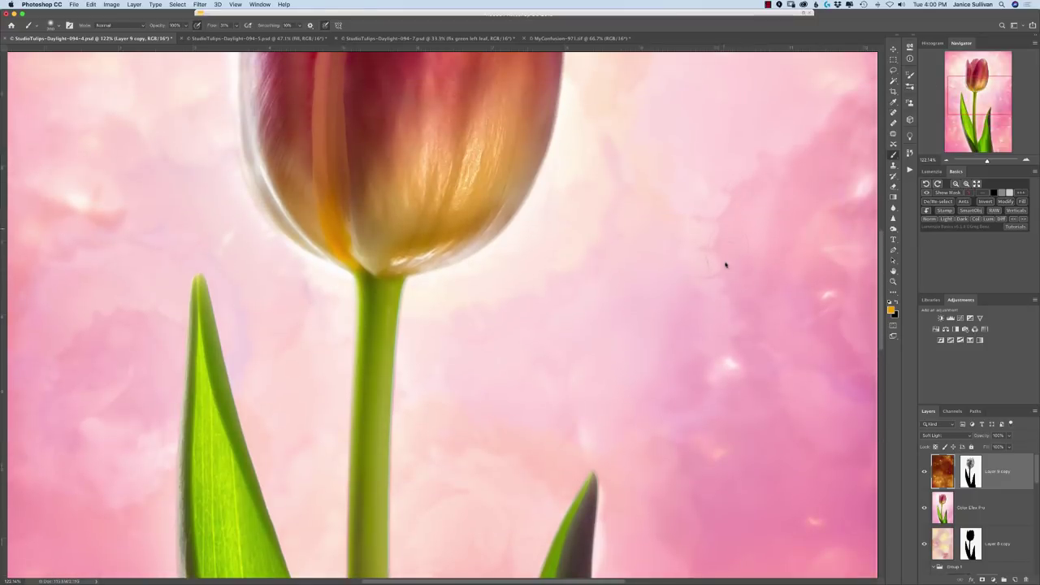
{"action": "left_click_drag", "start_coordinate": [987, 161], "coordinate": [983, 161]}
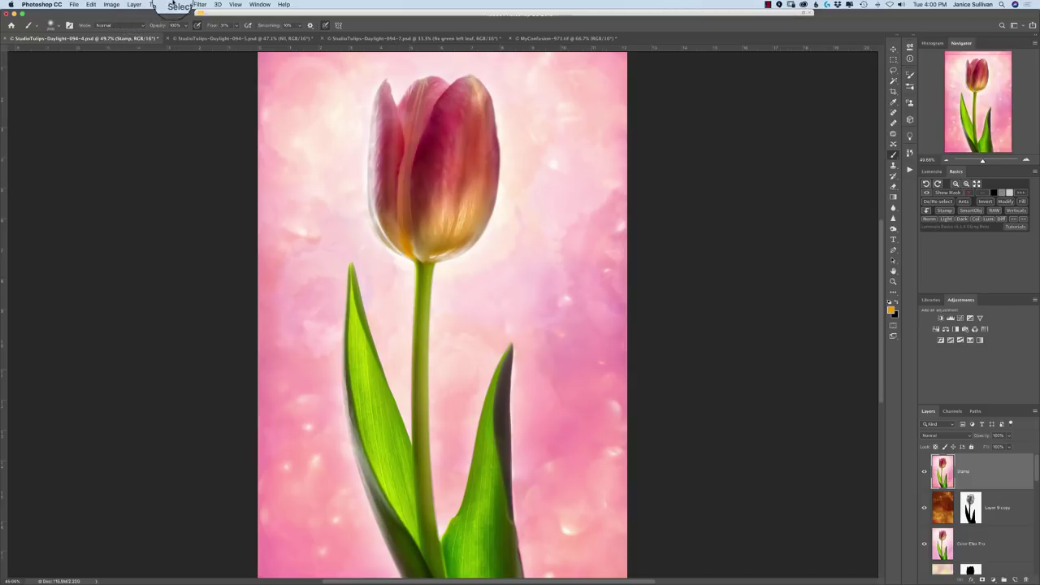
Set up a Gaussian Blur of about 16.2 pixels on the Stamp layer, toggling Preview to compare.
{"action": "left_click", "coordinate": [201, 5]}
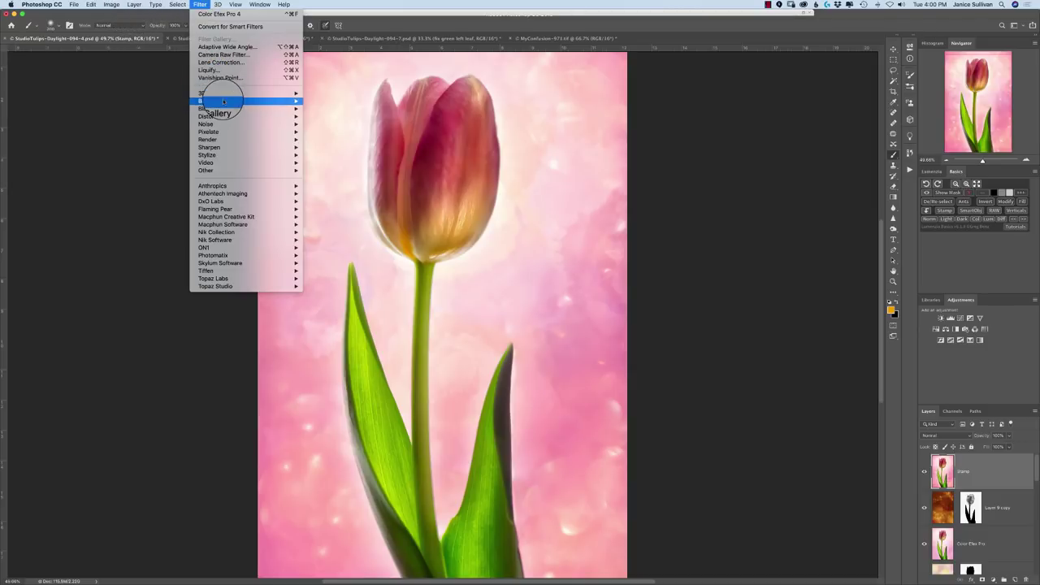
{"action": "mouse_move", "coordinate": [224, 101]}
{"action": "left_click", "coordinate": [331, 131]}
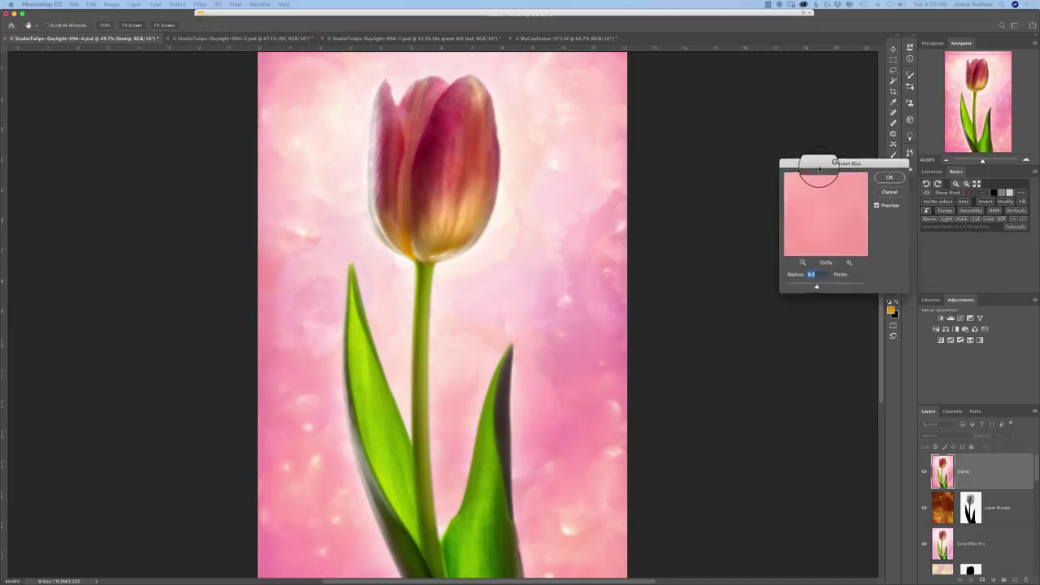
{"action": "left_click_drag", "start_coordinate": [824, 166], "coordinate": [704, 165]}
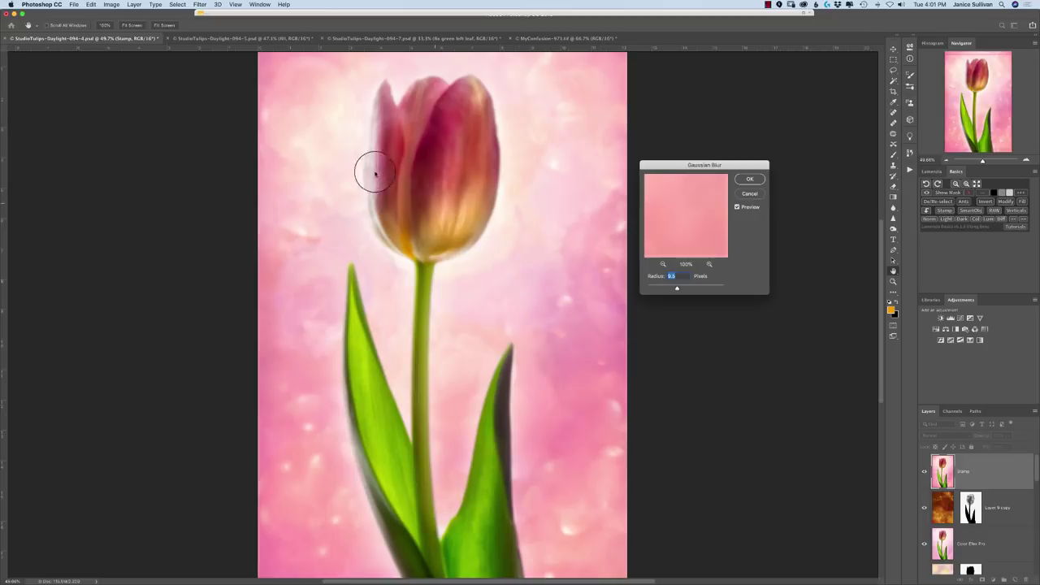
{"action": "left_click", "coordinate": [663, 248]}
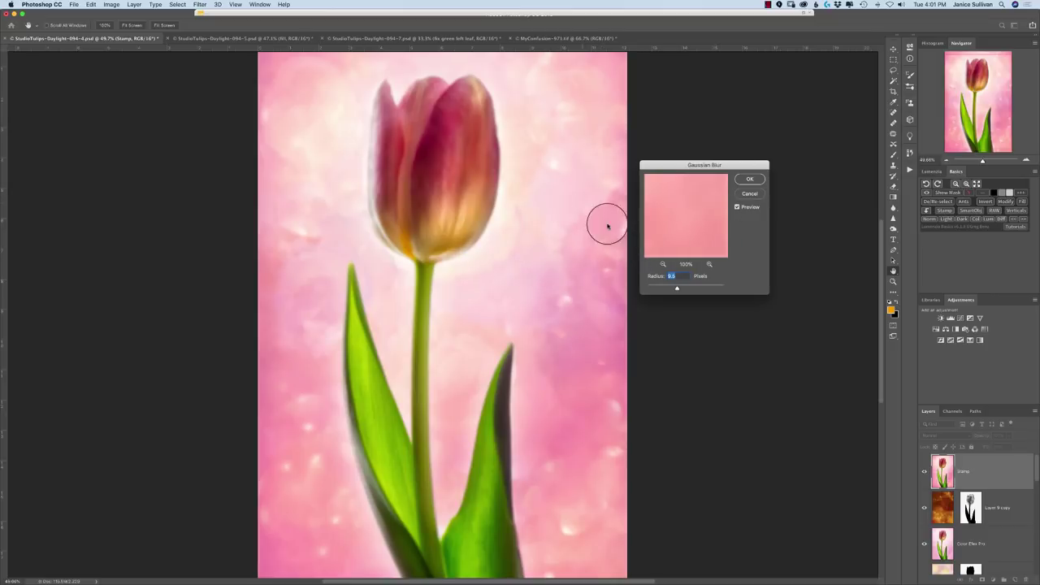
{"action": "mouse_move", "coordinate": [678, 287]}
{"action": "left_mouse_down"}
{"action": "mouse_move", "coordinate": [695, 288]}
{"action": "mouse_move", "coordinate": [680, 288]}
{"action": "left_mouse_up"}
{"action": "left_click", "coordinate": [706, 237]}
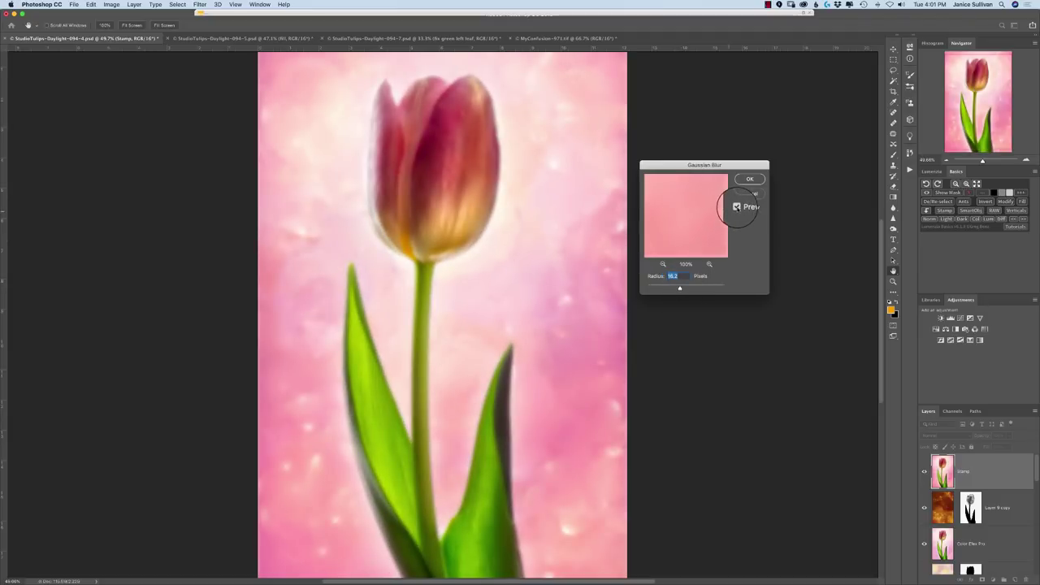
{"action": "left_click", "coordinate": [737, 207]}
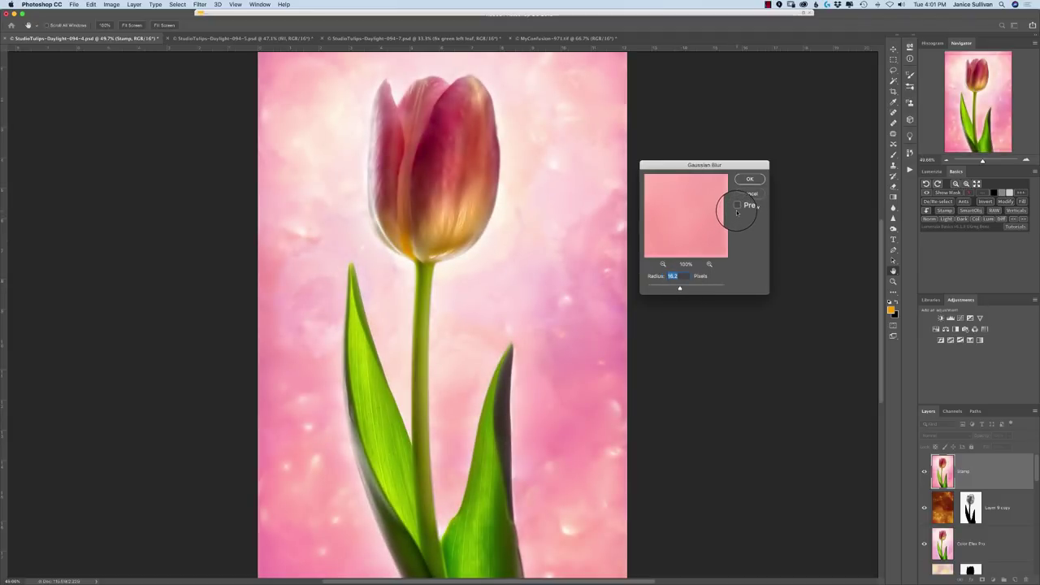
{"action": "left_click", "coordinate": [737, 208]}
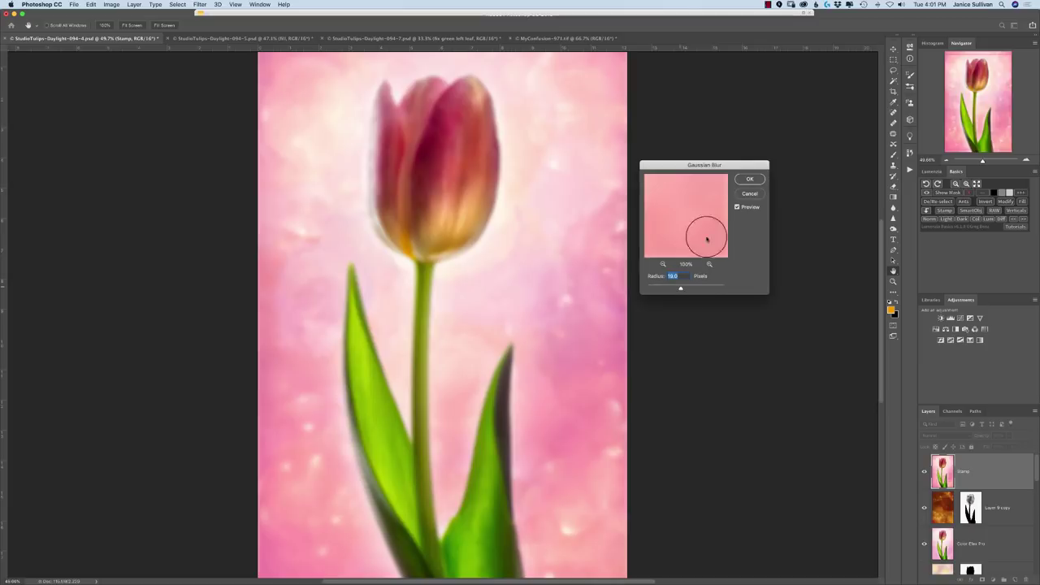
Apply the blur and copy Layer 8 copy's flower mask onto the Stamp layer.
{"action": "key", "text": "Return"}
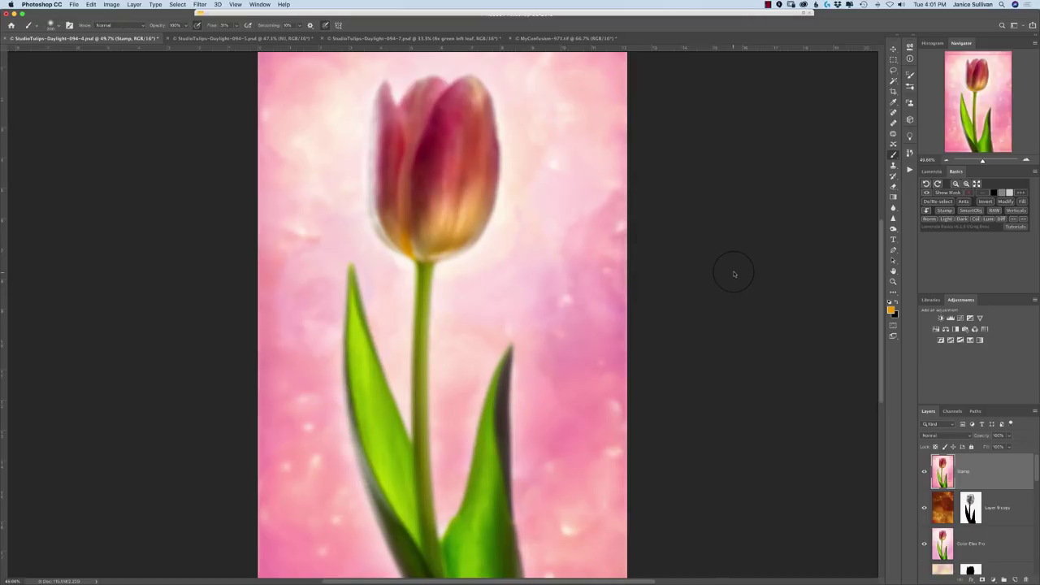
{"action": "scroll", "coordinate": [976, 504], "scroll_direction": "down", "scroll_amount": 1}
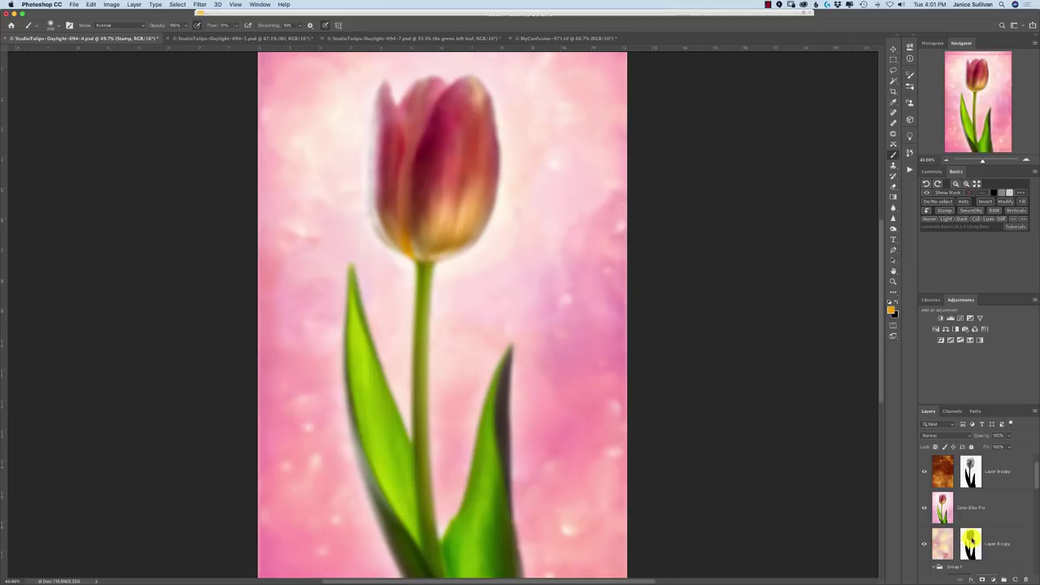
{"action": "left_click_drag", "start_coordinate": [971, 543], "coordinate": [979, 484]}
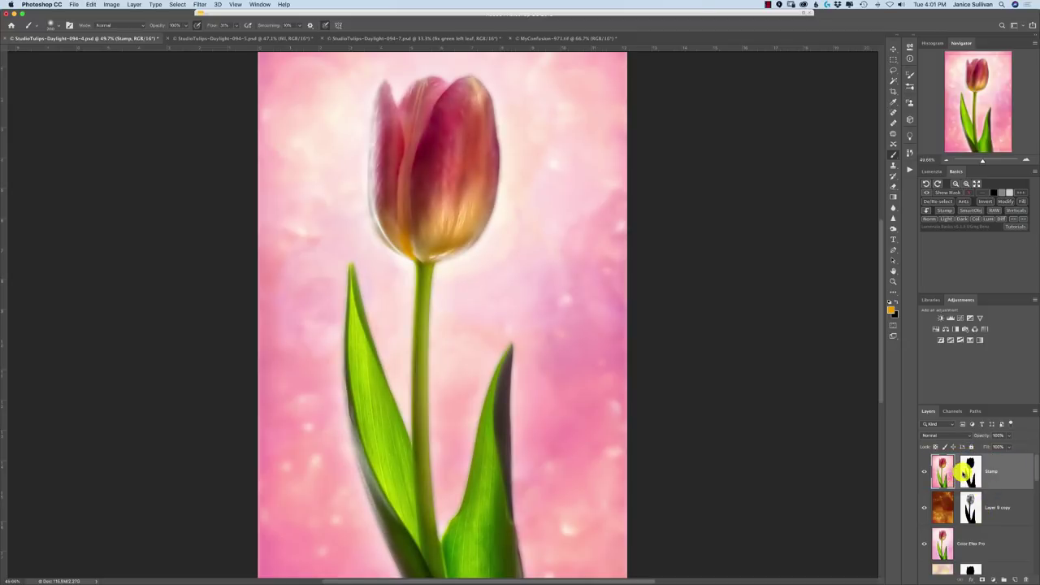
Toggle the Stamp layer's visibility several times to compare the sharp tulip against the blurred background.
{"action": "left_click", "coordinate": [924, 471]}
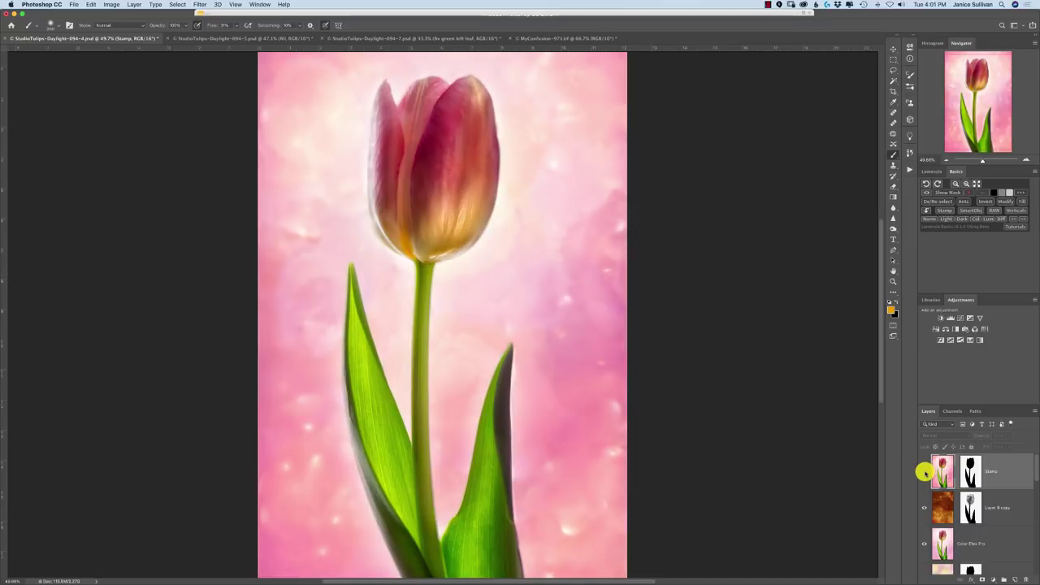
{"action": "left_click", "coordinate": [924, 472]}
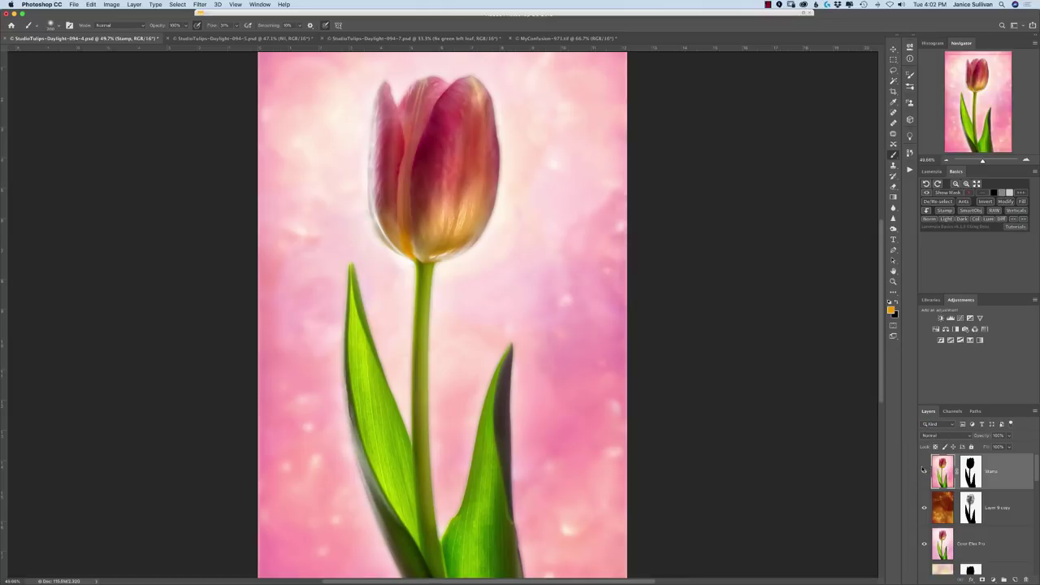
{"action": "left_click", "coordinate": [924, 474]}
{"action": "left_click", "coordinate": [925, 472]}
{"action": "left_click", "coordinate": [924, 472]}
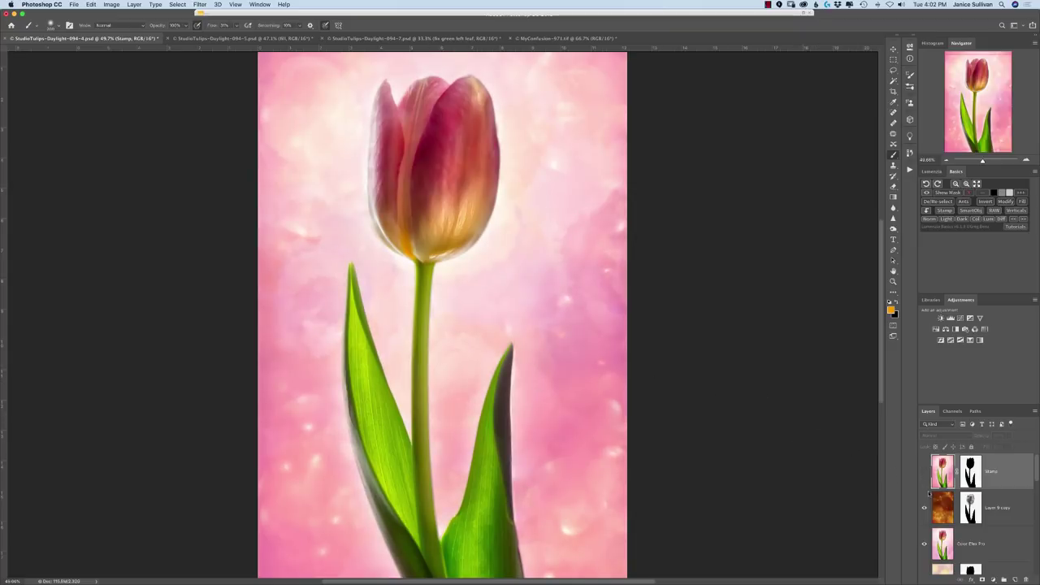
{"action": "left_click", "coordinate": [925, 473]}
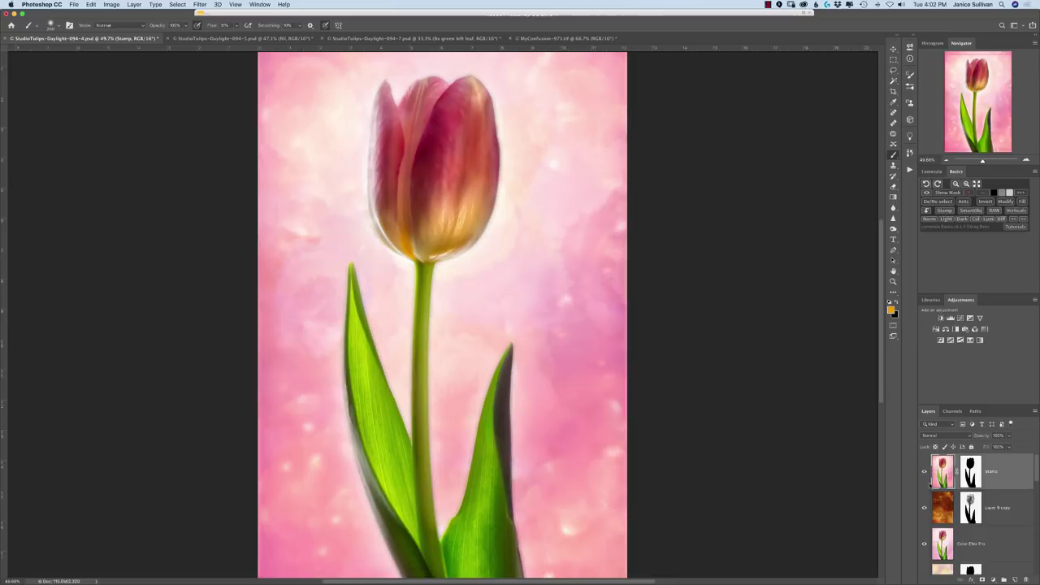